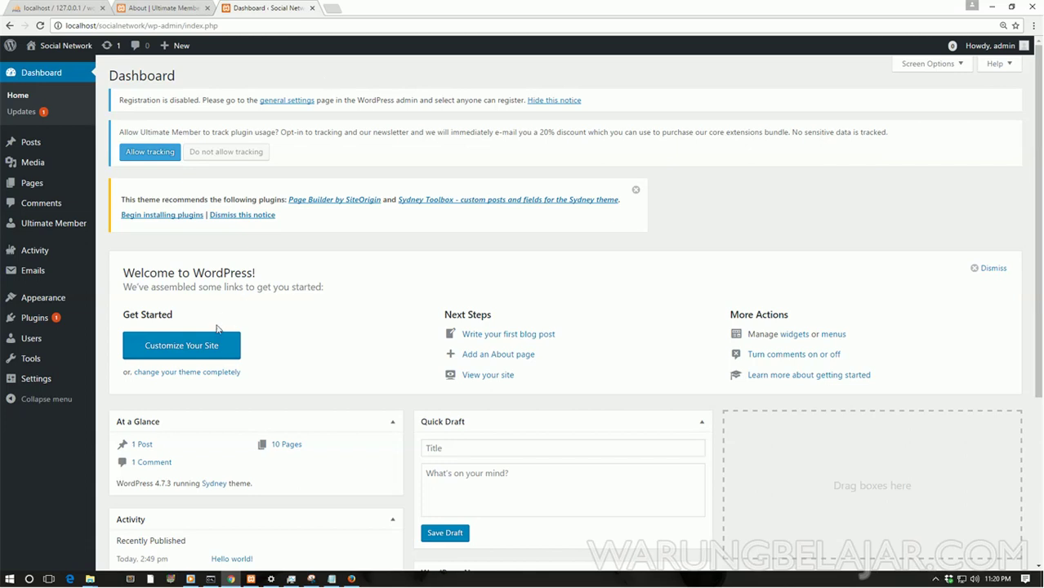
Step: In General Settings, enable 'Anyone can register', keep Subscriber as the default role, and save
mouse_move(38, 387)
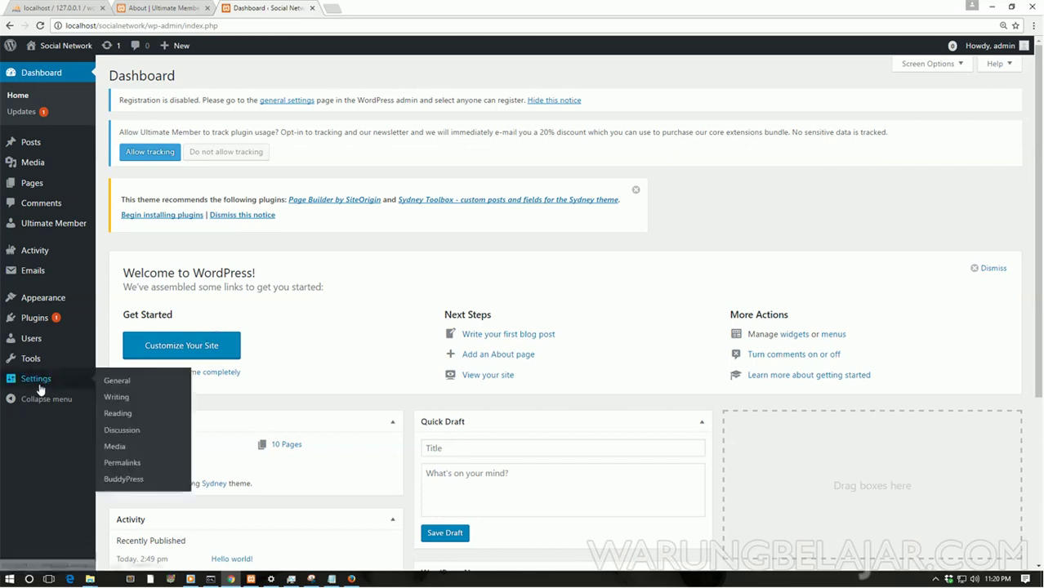
left_click(120, 382)
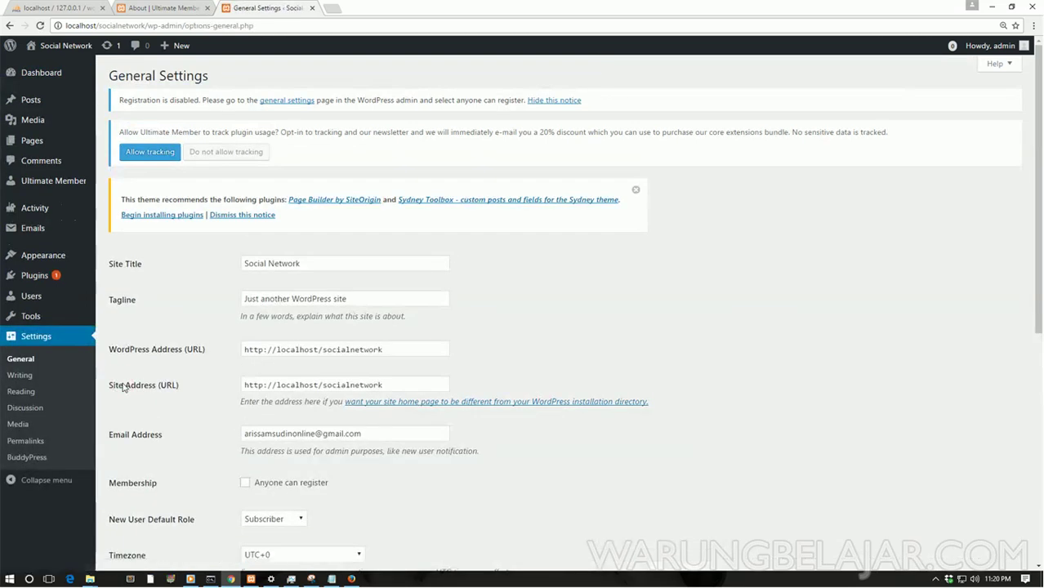
scroll(286, 360, "down", 2)
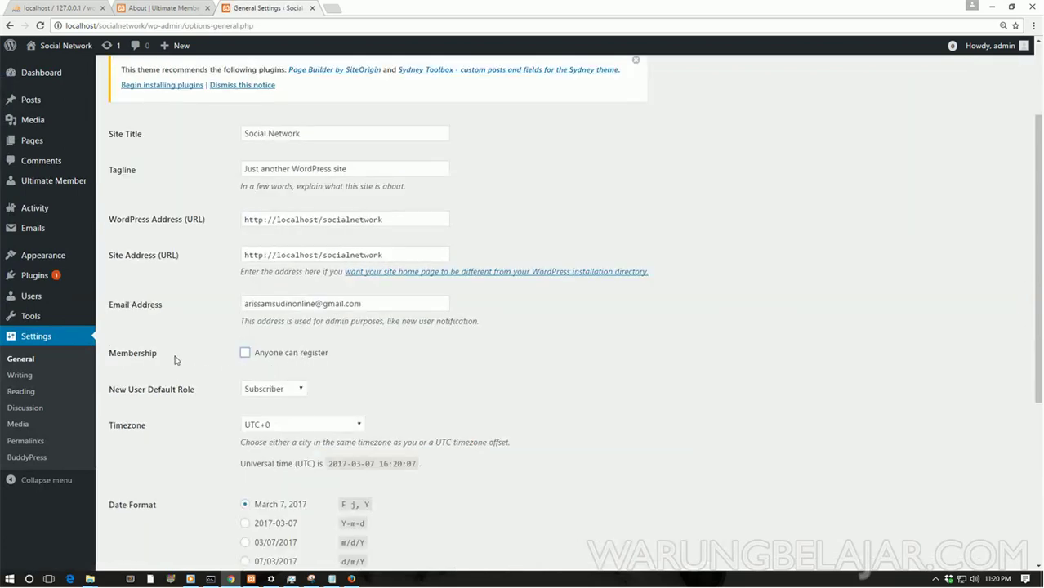
left_click(245, 352)
left_click_drag(1037, 225, 1037, 278)
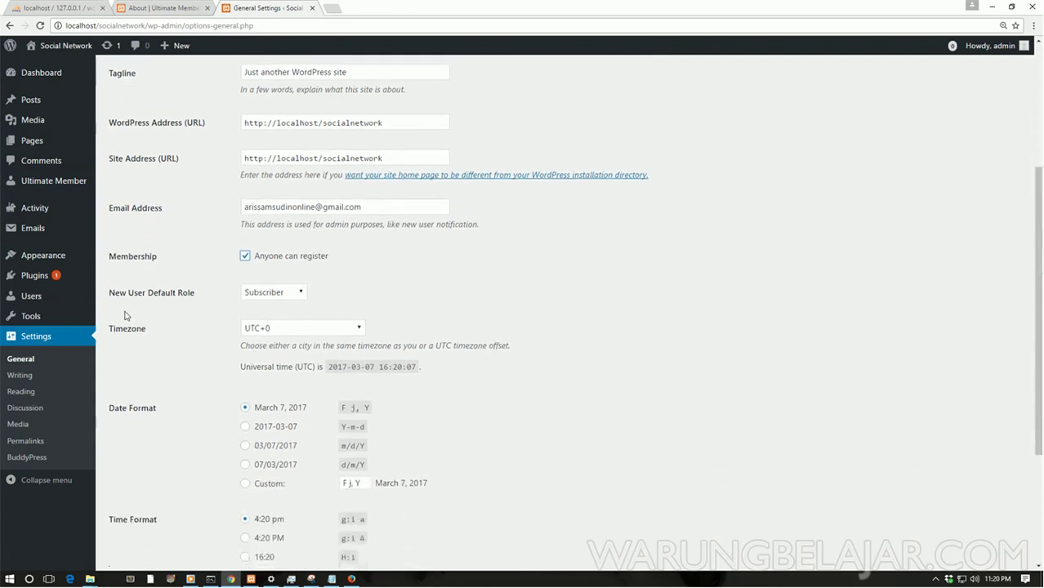
left_click(266, 292)
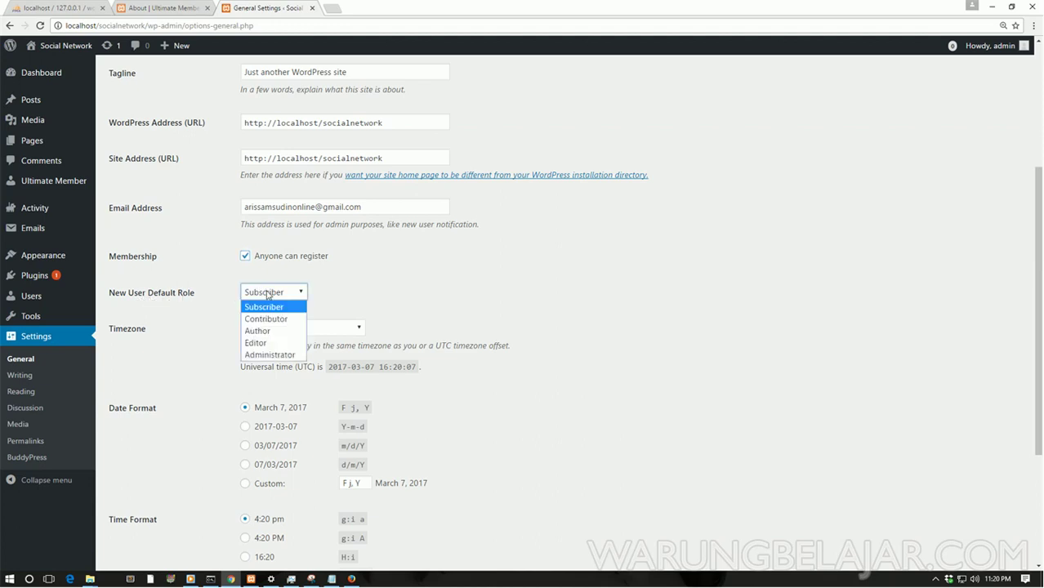
left_click(266, 307)
left_click(282, 293)
left_click(277, 309)
scroll(980, 326, "down", 3)
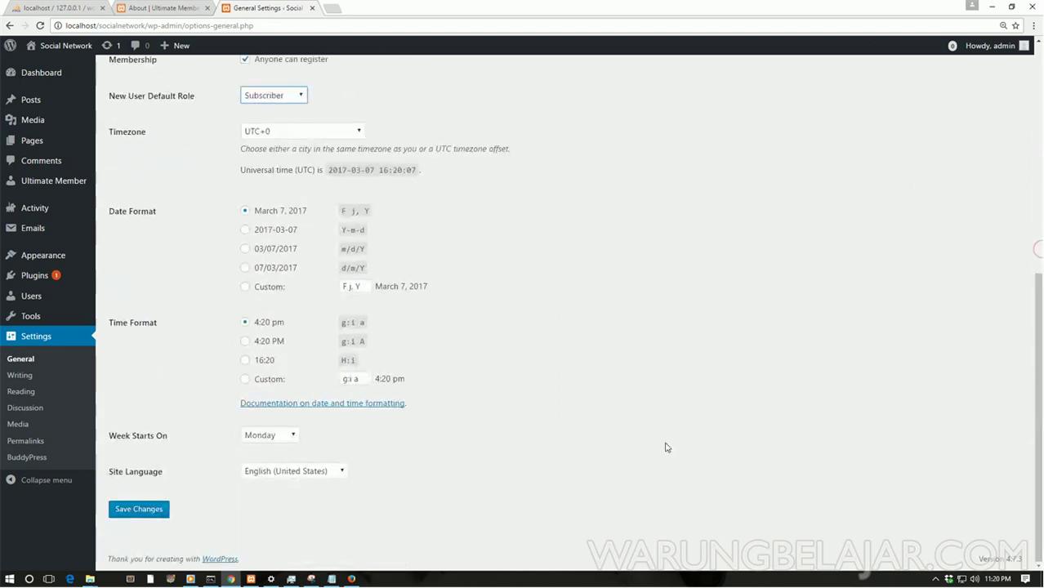
left_click(126, 512)
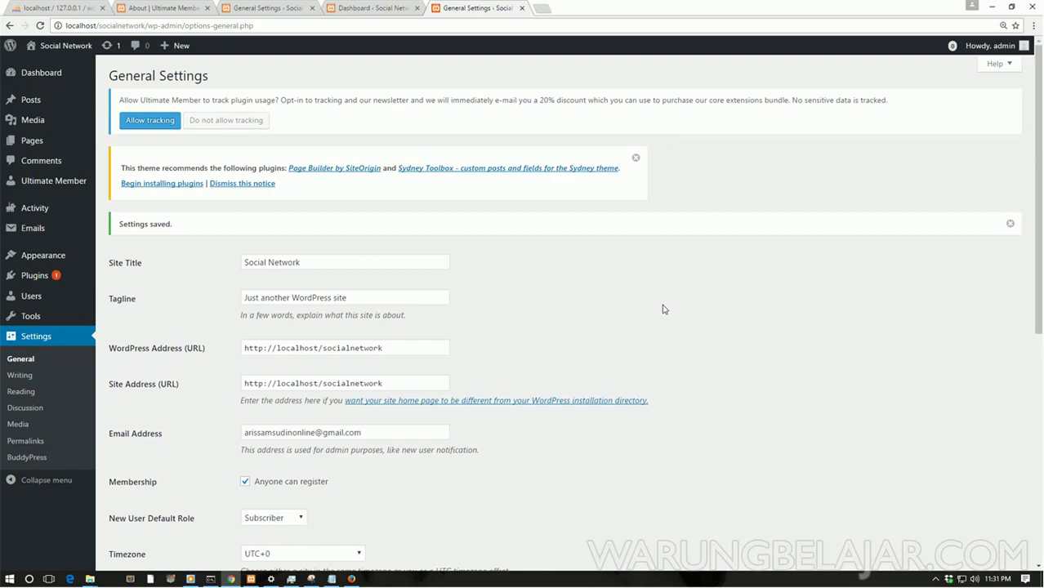
left_click(352, 579)
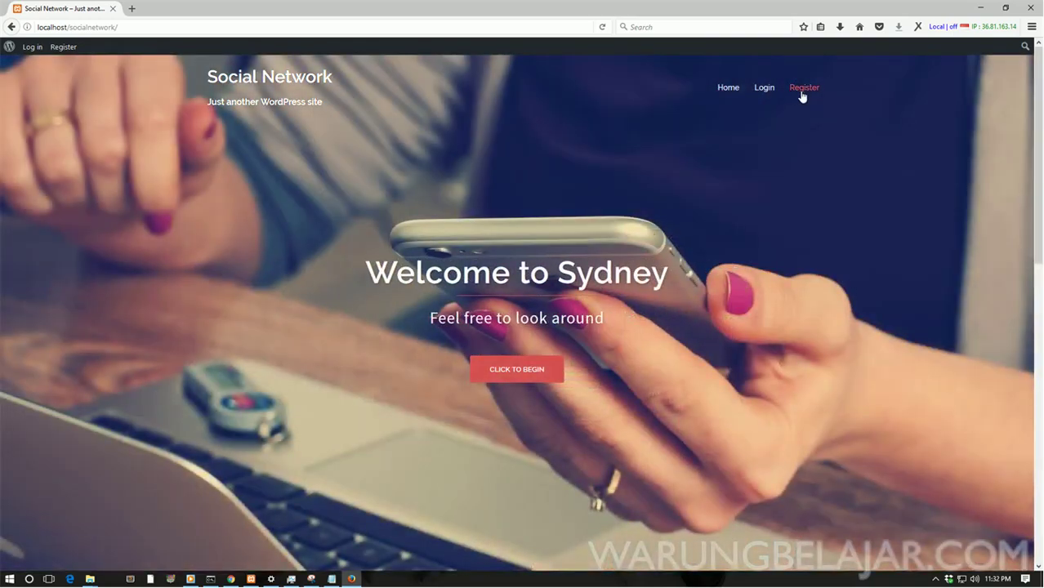
left_click(802, 94)
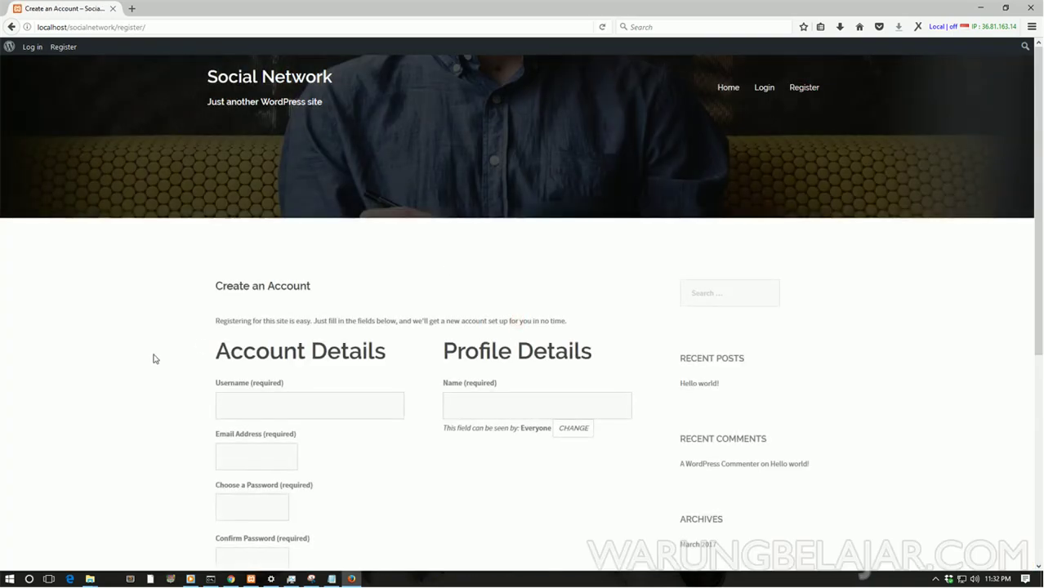
scroll(154, 359, "down", 3)
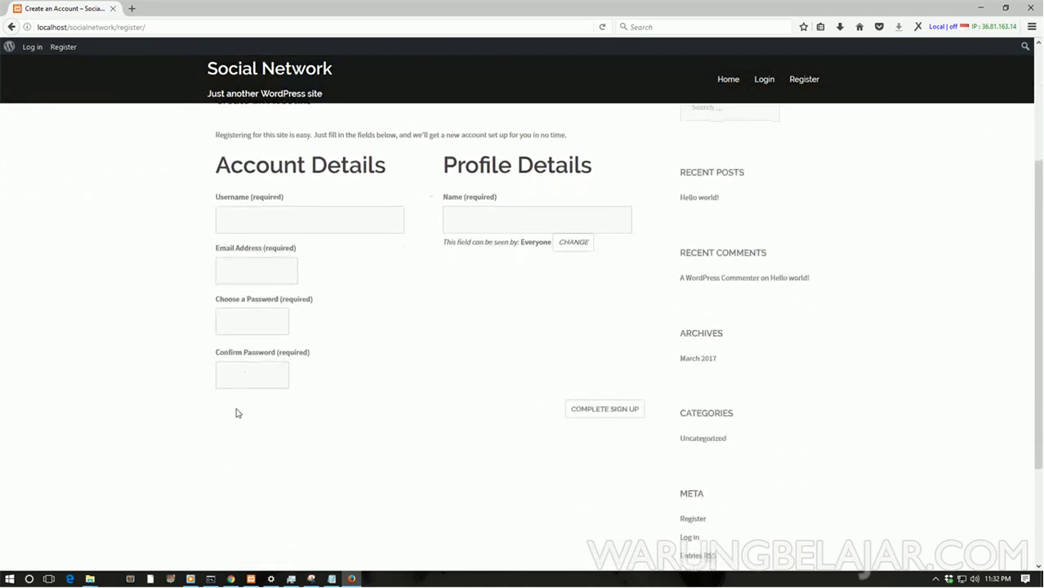
scroll(165, 408, "up", 2)
scroll(166, 408, "down", 1)
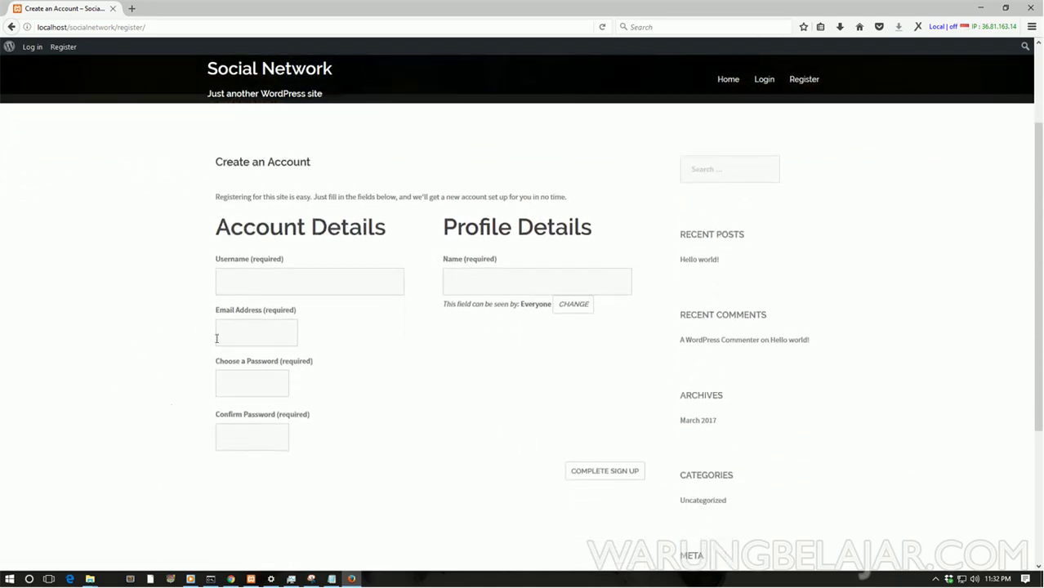
left_click(247, 282)
left_click(242, 336)
left_click(259, 278)
left_click(262, 321)
left_click(257, 377)
left_click(255, 432)
left_click(482, 279)
left_click(231, 578)
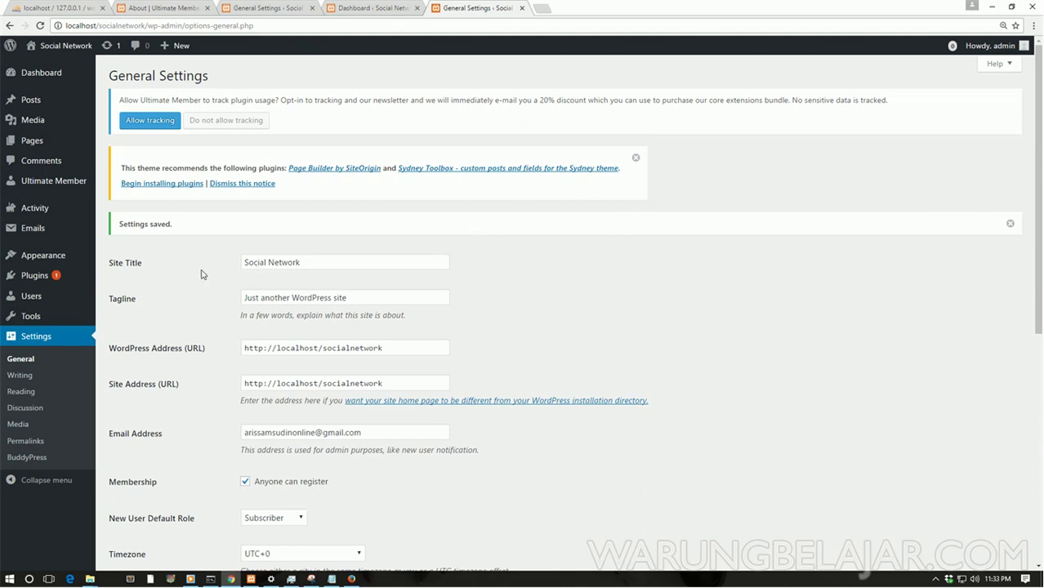
Step: Set the BuddyPress Pages Register dropdown to '- None -' and save the settings
mouse_move(75, 323)
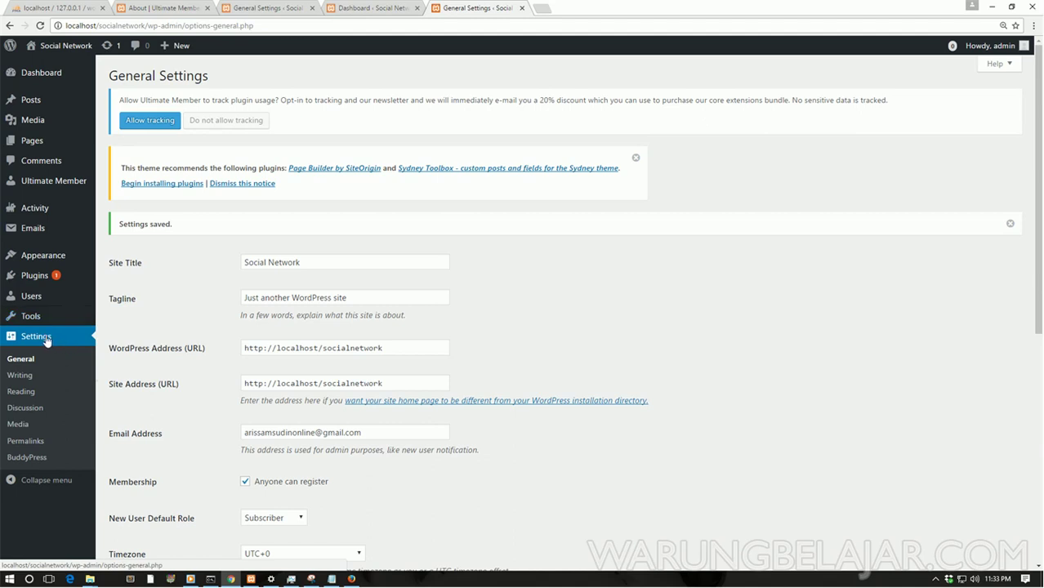
left_click(36, 459)
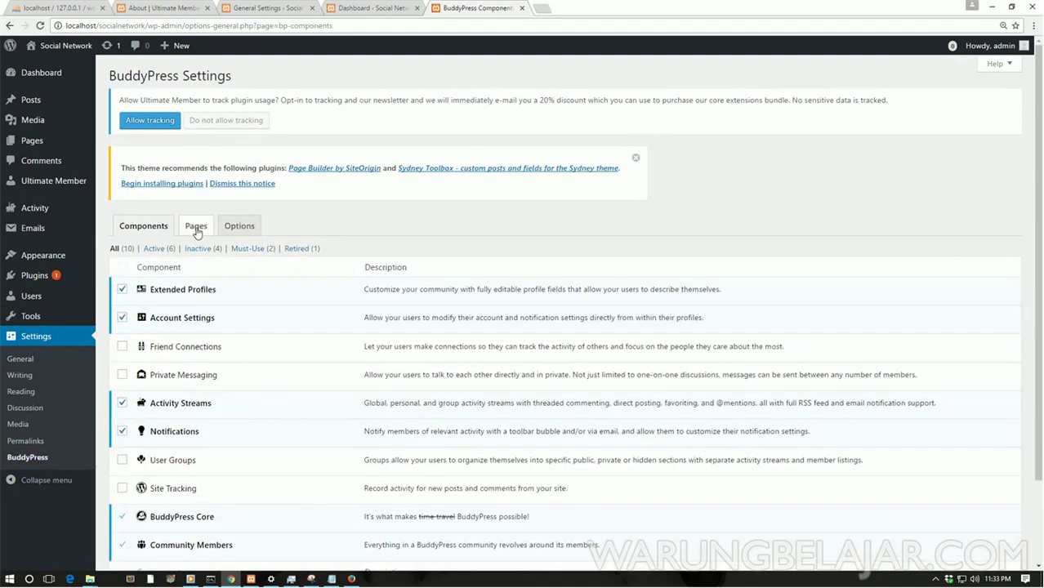
left_click(196, 228)
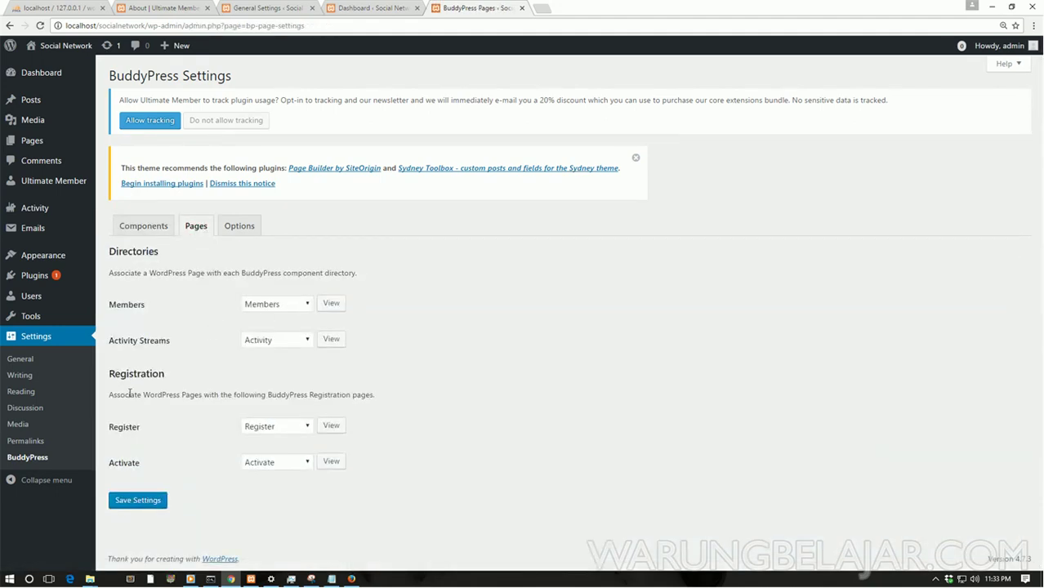
left_click_drag(118, 372, 167, 374)
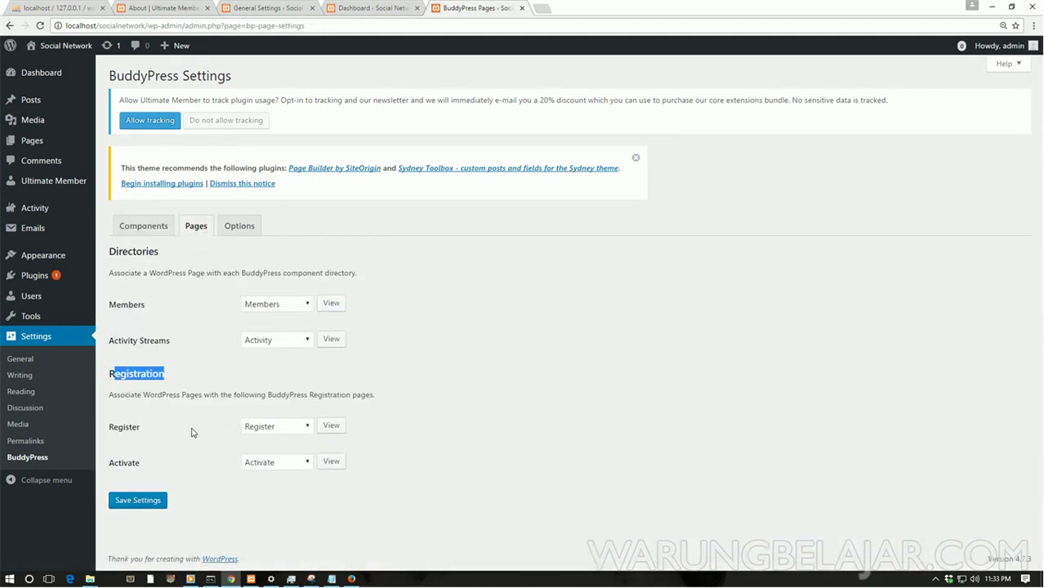
left_click(270, 431)
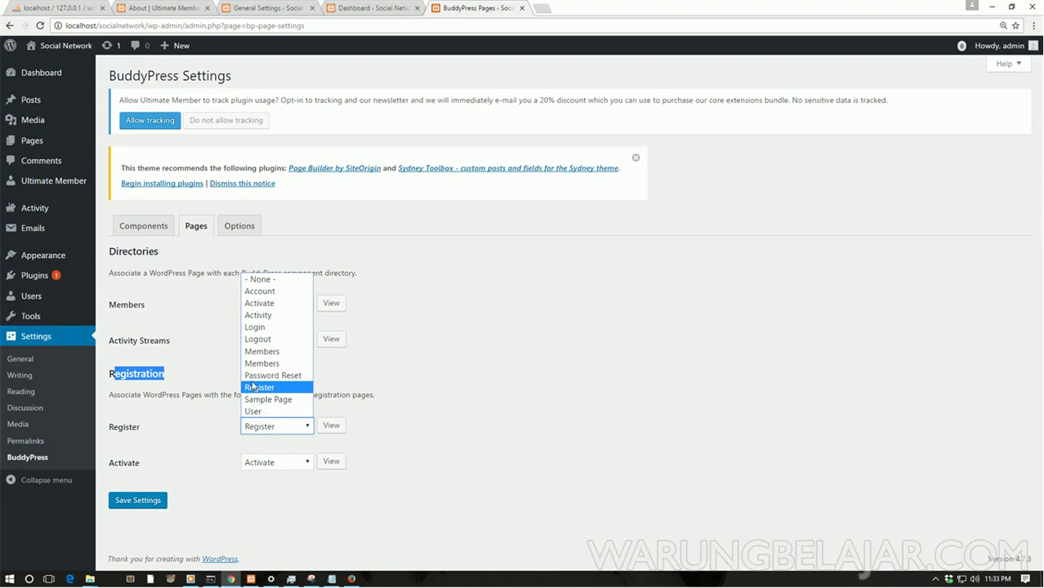
left_click(263, 279)
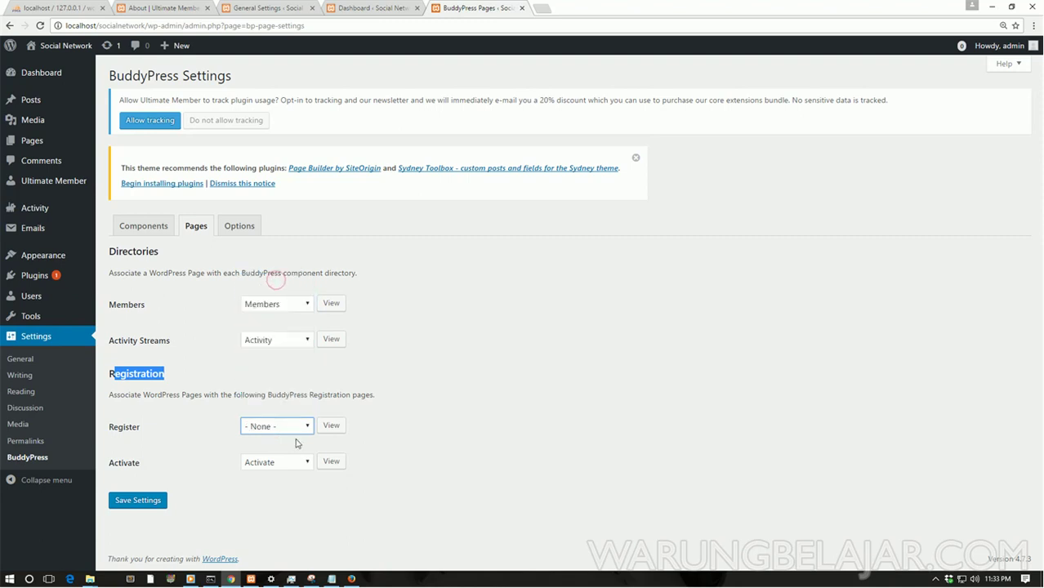
left_click(150, 502)
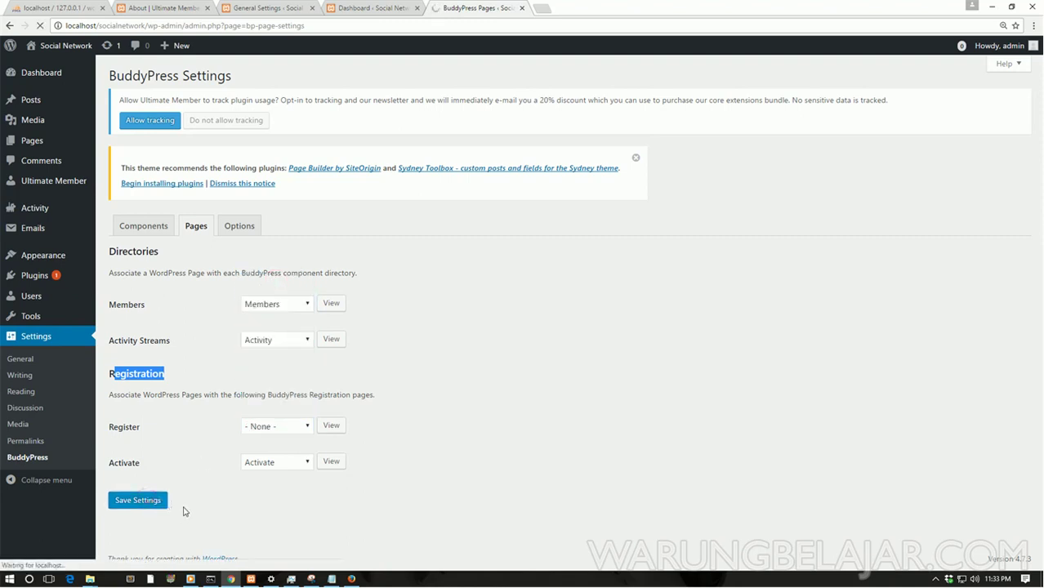
left_click(352, 578)
Step: Reload the register page and check its Username, First/Last Name, E-mail and Password fields
left_click(603, 27)
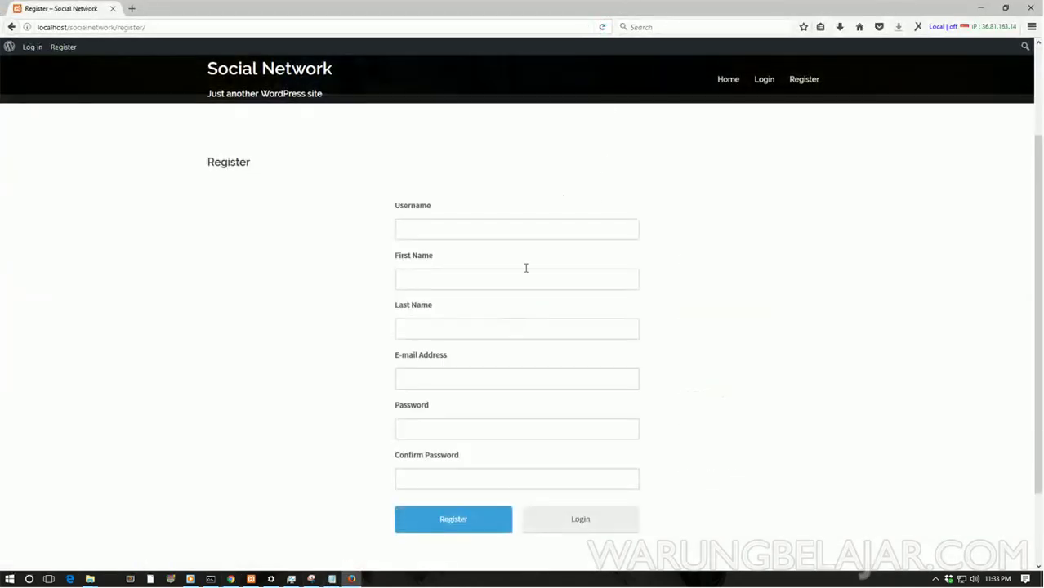
scroll(465, 280, "down", 3)
left_click(475, 227)
left_click(457, 283)
left_click(458, 328)
left_click(436, 377)
left_click(435, 425)
left_click(433, 477)
left_click(432, 432)
left_click(443, 381)
left_click(443, 333)
left_click(423, 280)
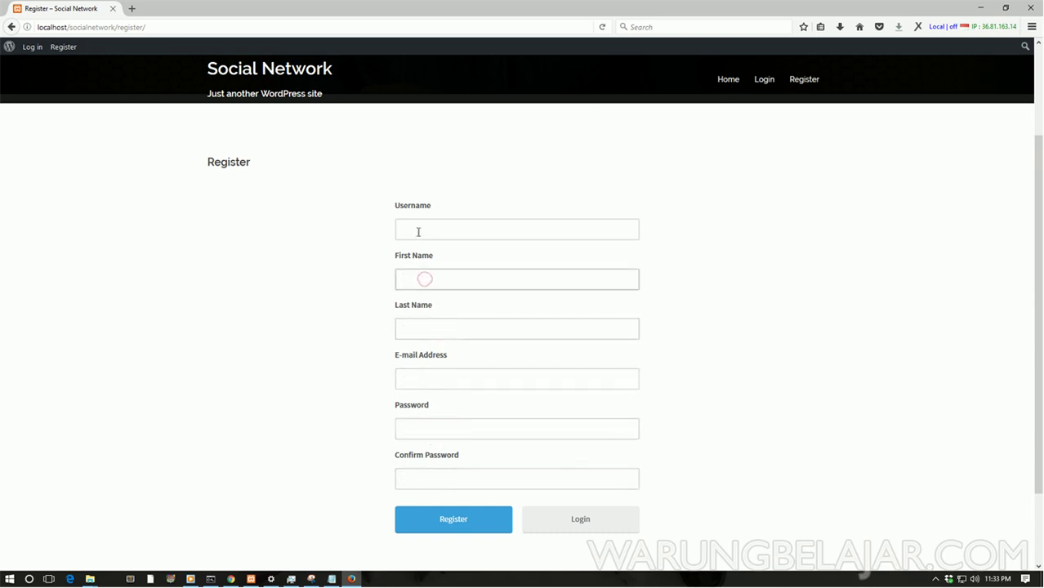
left_click(416, 231)
scroll(296, 388, "up", 2)
scroll(296, 392, "down", 2)
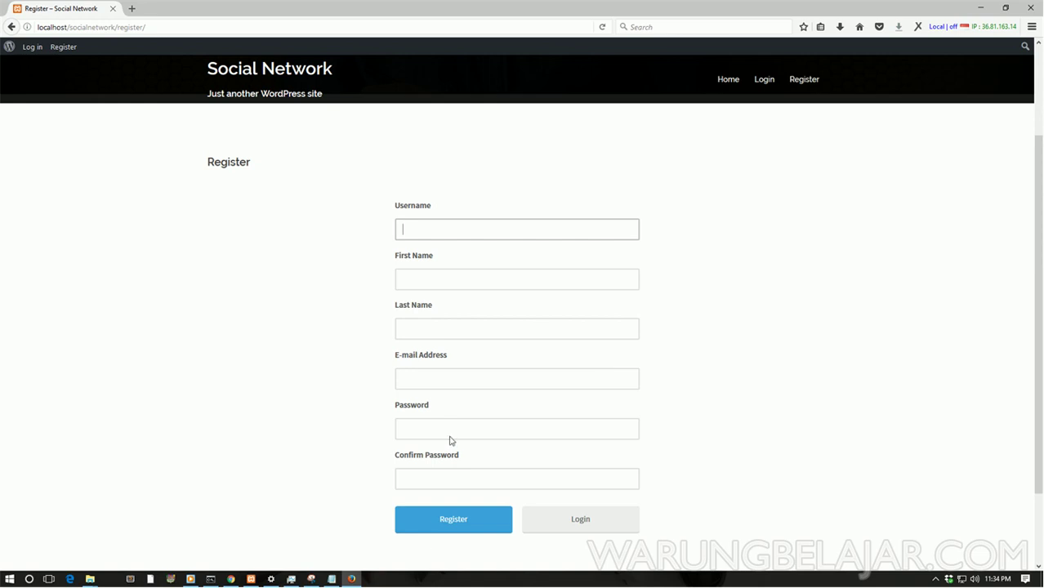
left_click(231, 579)
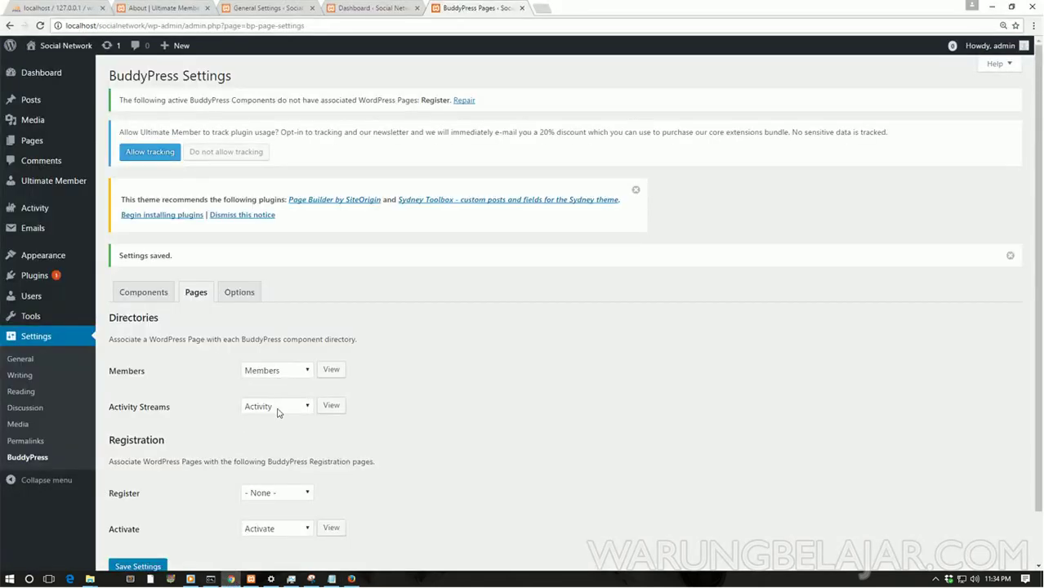
Step: Assign the Register page back to BuddyPress's Register entry and save the page settings
scroll(281, 425, "down", 1)
left_click(286, 434)
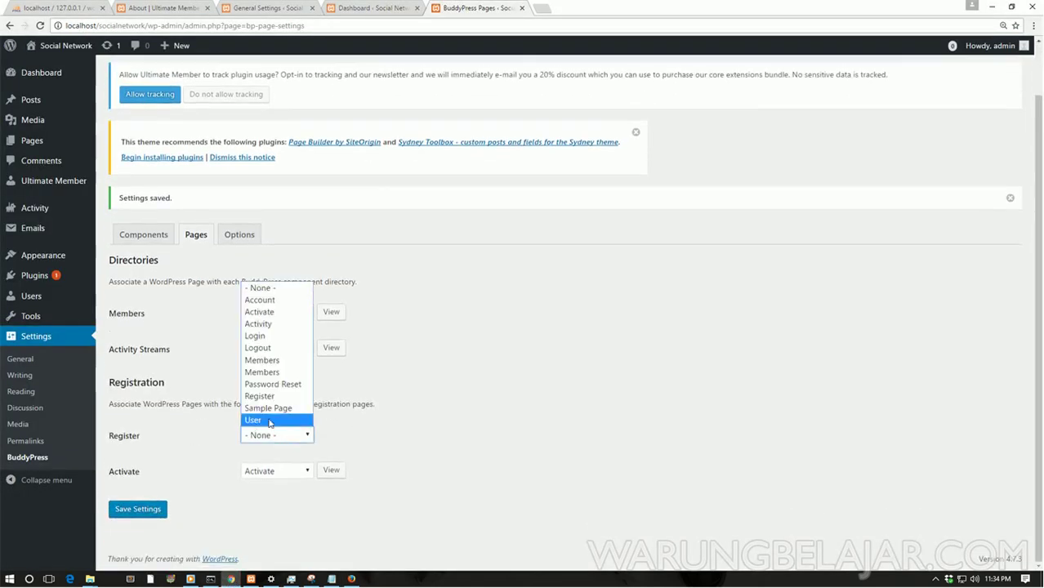
left_click(276, 400)
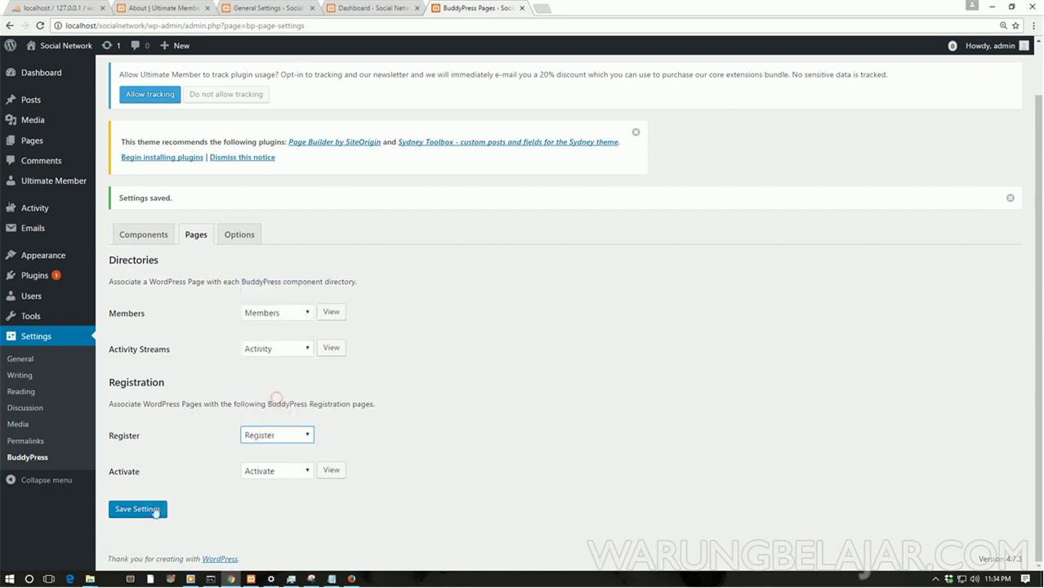
left_click(331, 474)
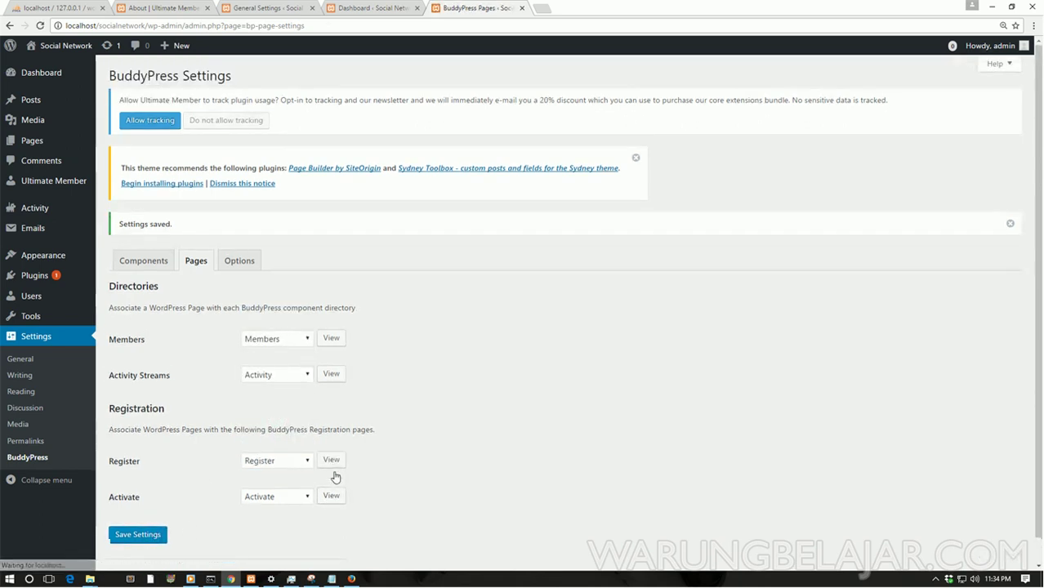
mouse_move(351, 581)
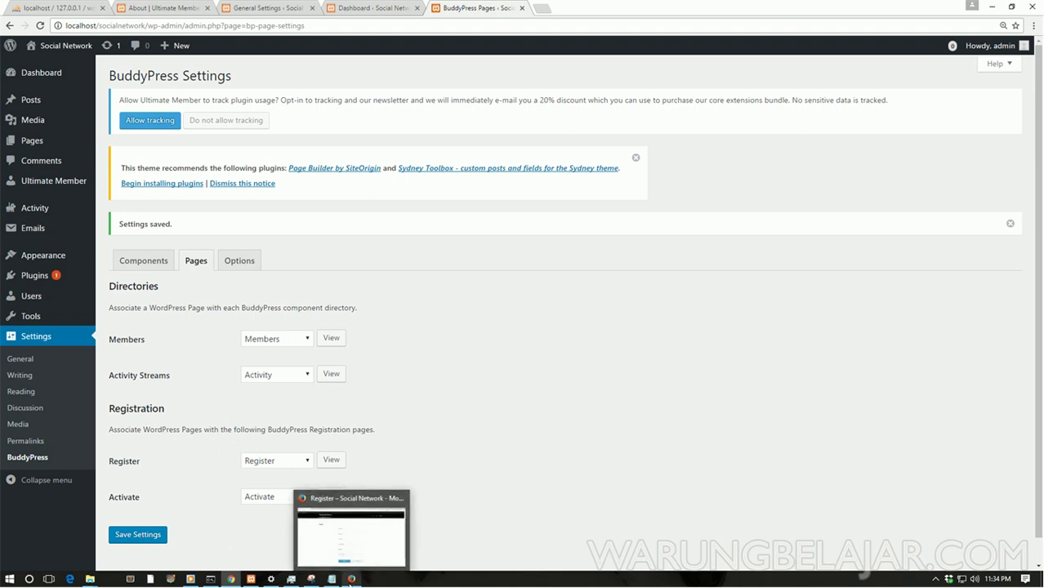
Step: On the reloaded registration page, enter the new username, e-mail address and password twice
left_click(351, 580)
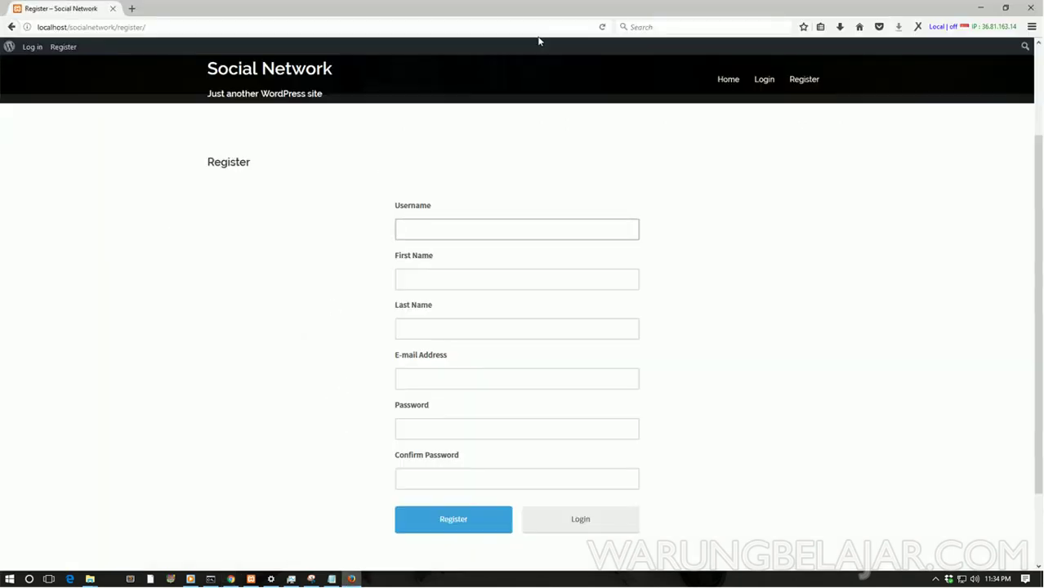
left_click(600, 28)
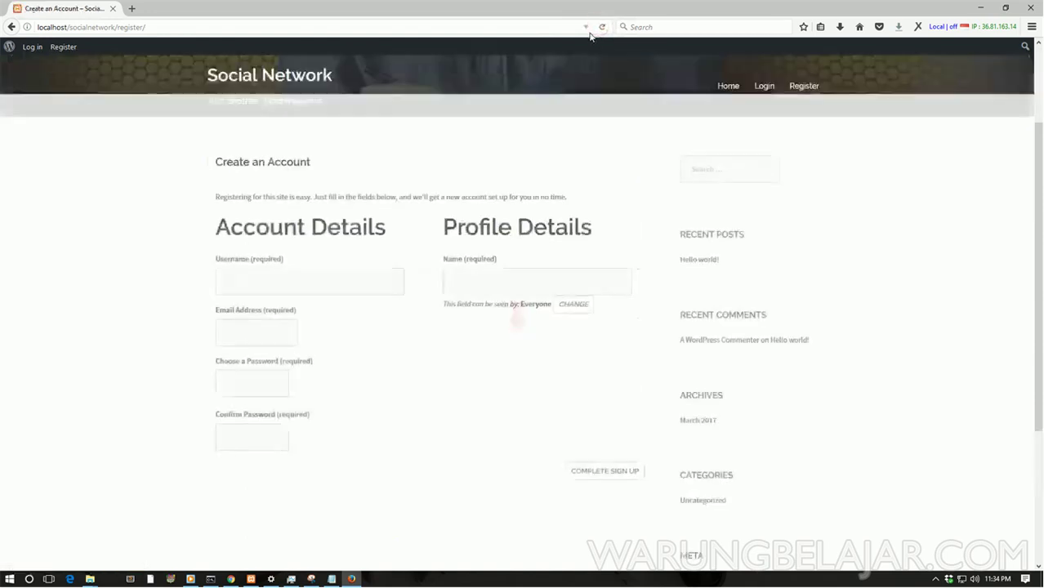
left_click(293, 282)
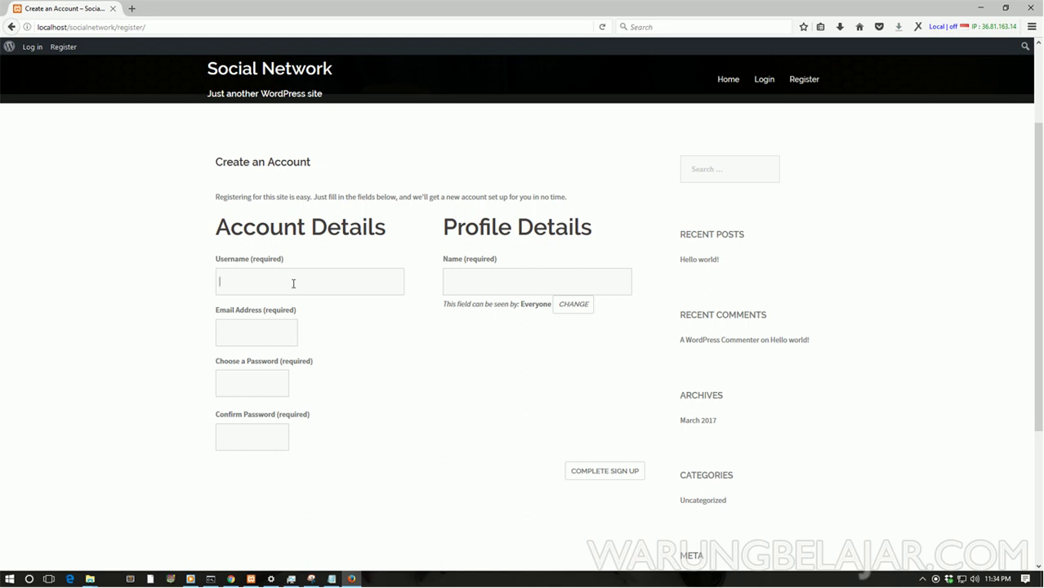
left_click(261, 333)
left_click(251, 378)
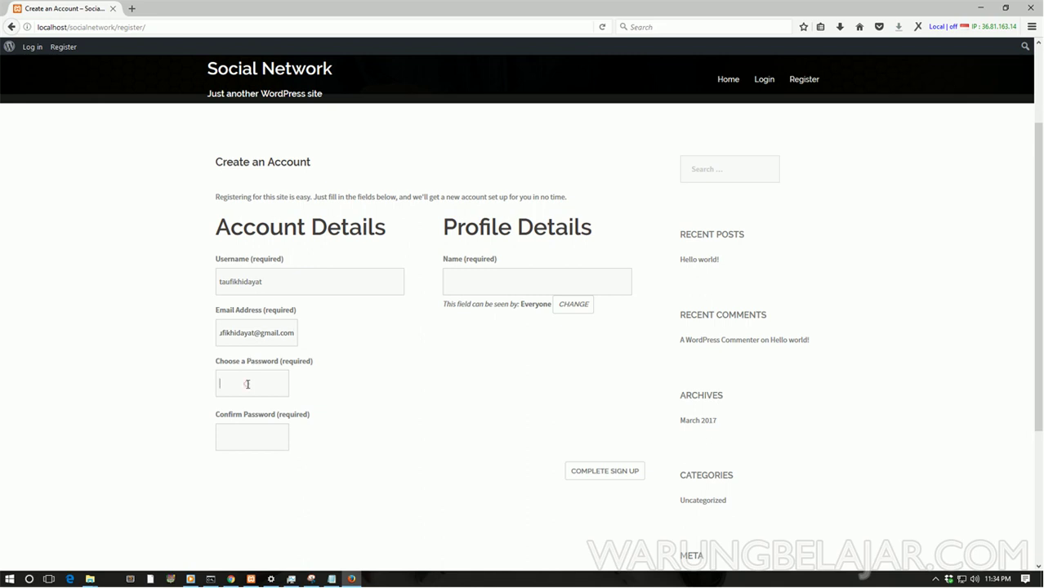
type("12345678")
left_click(246, 451)
type("12345678")
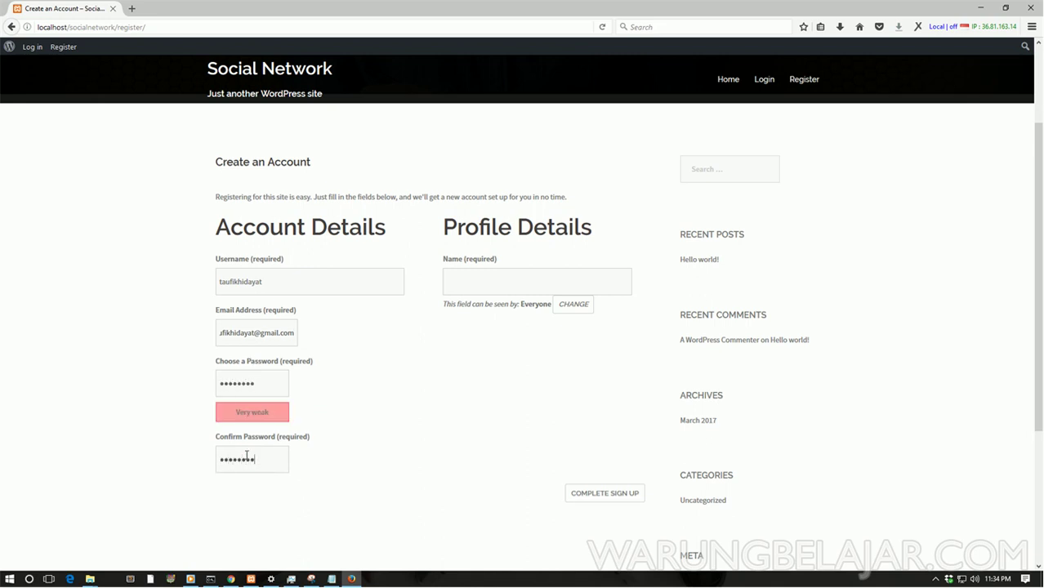
Step: Fill in the profile Name with Everyone visibility and complete the sign-up
left_click(476, 275)
left_click(574, 303)
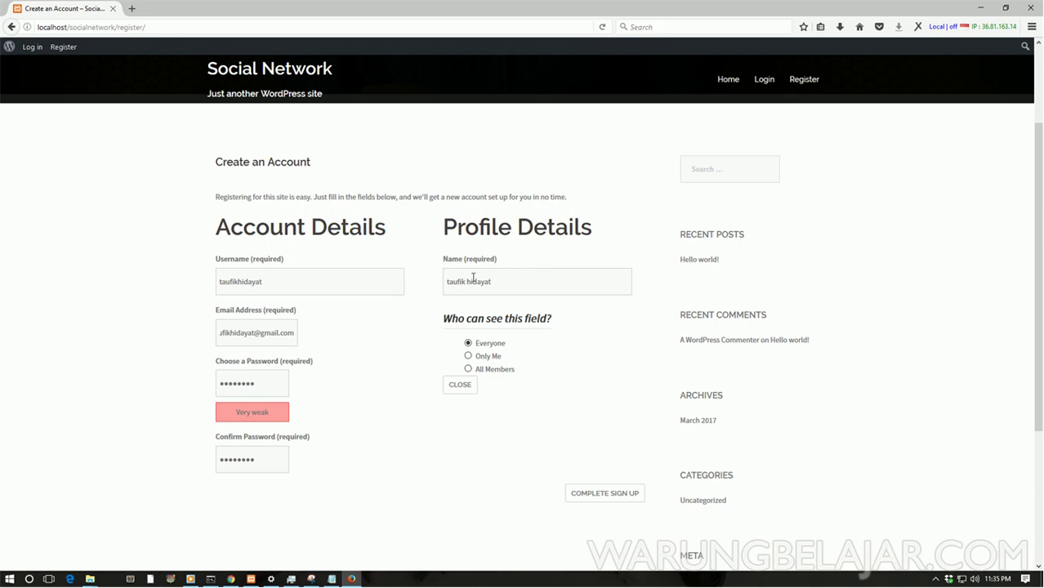
left_click(461, 387)
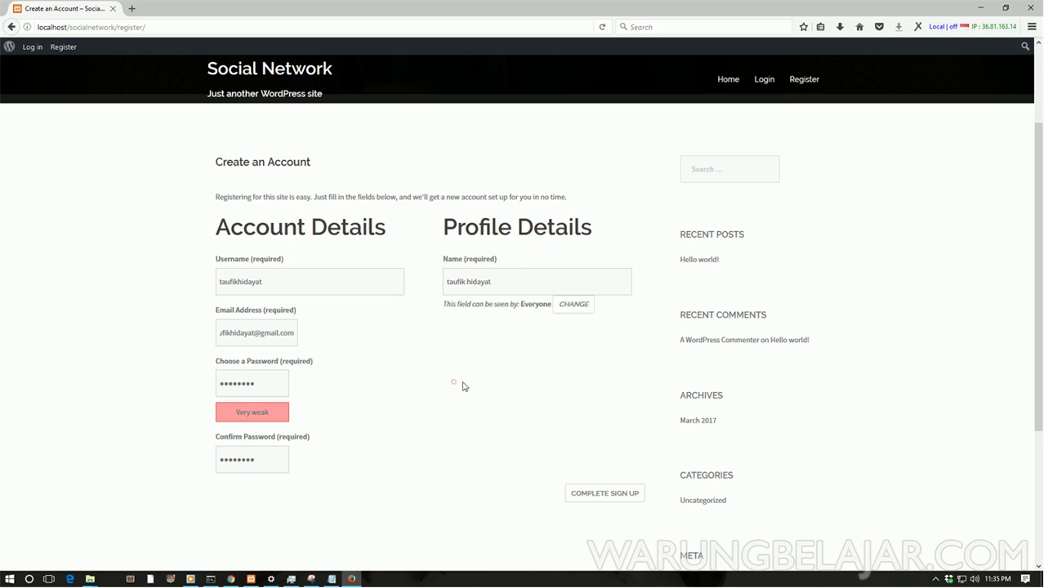
scroll(576, 331, "down", 1)
left_click(613, 433)
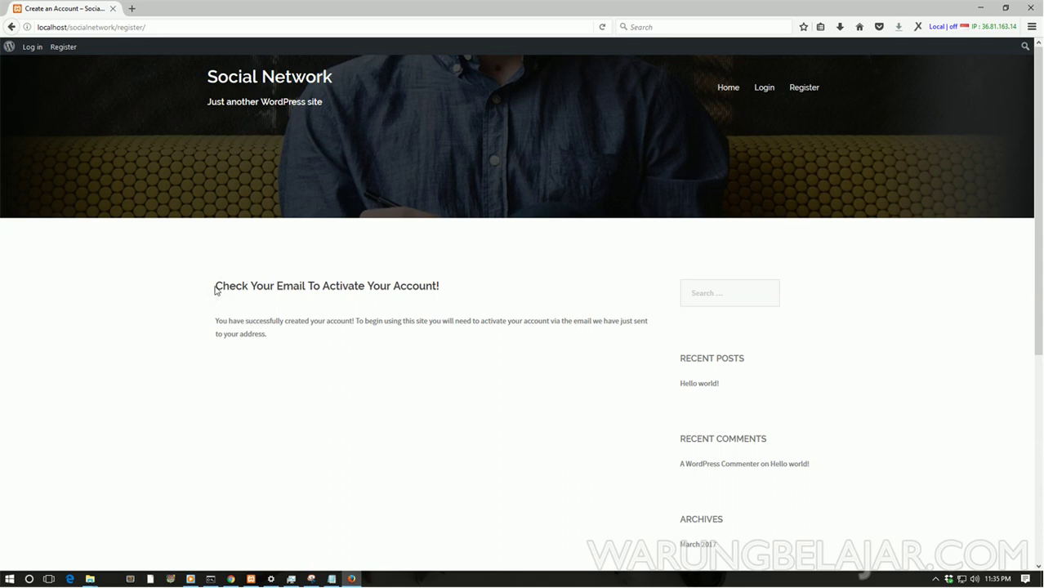
left_click_drag(218, 285, 441, 352)
left_click(441, 356)
Step: Highlight the activation notice, then return to the admin's BuddyPress settings window
left_click_drag(216, 285, 295, 341)
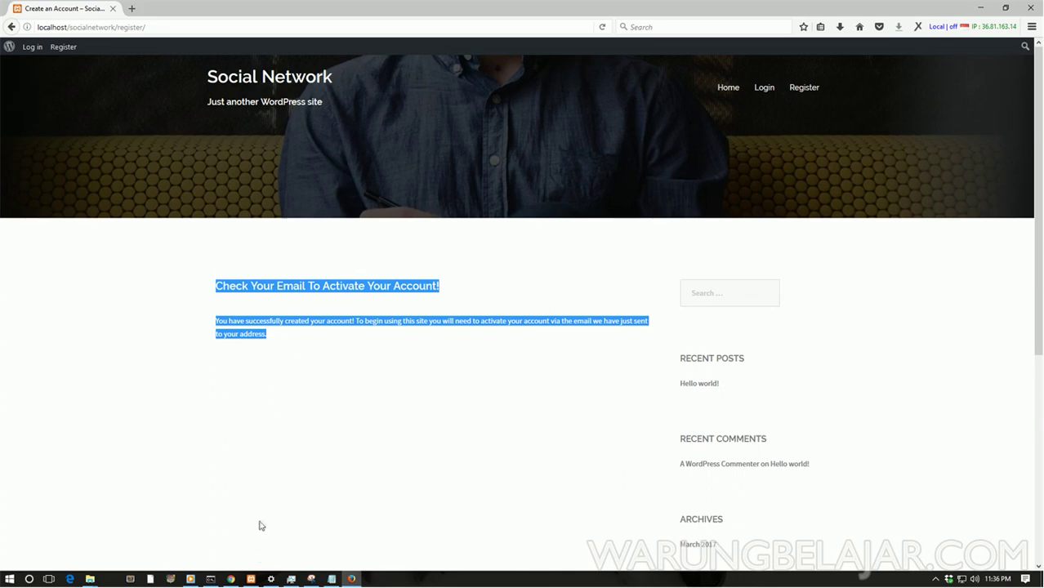
left_click(298, 338)
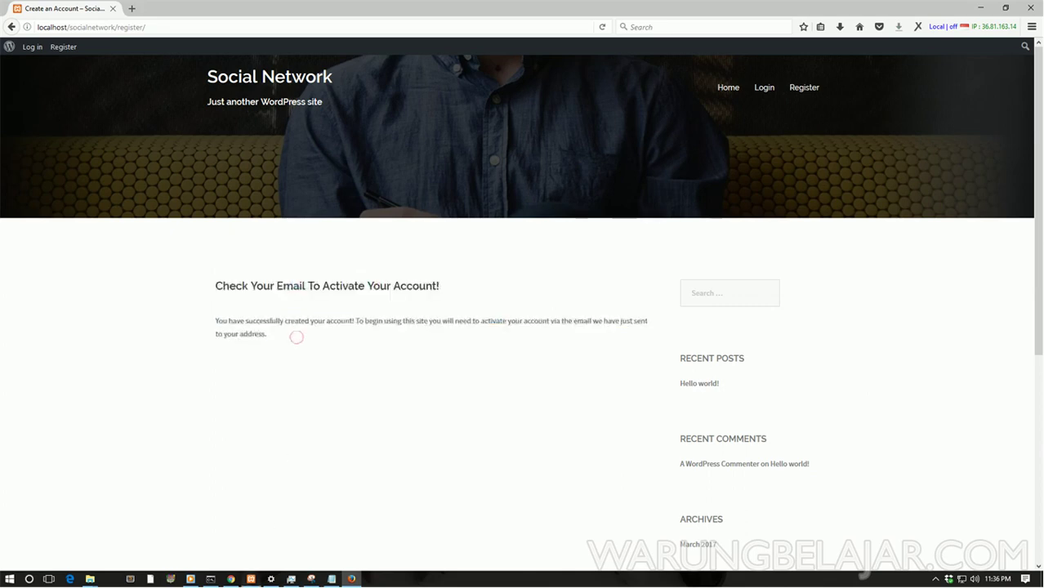
left_click(232, 579)
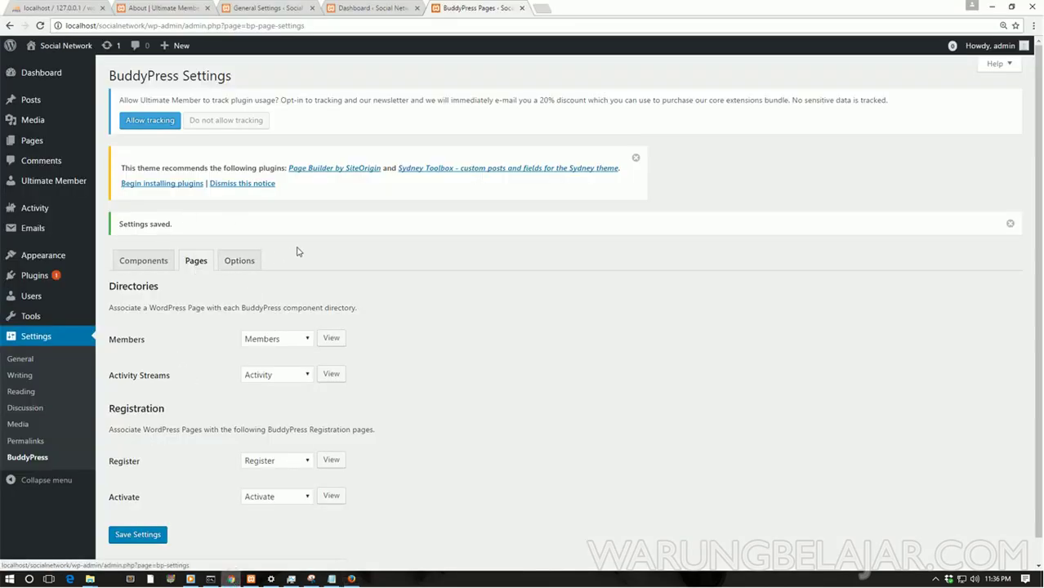
Step: Filter Users to Pending (1) to see the new signup registered 2017/03/07
left_click(40, 302)
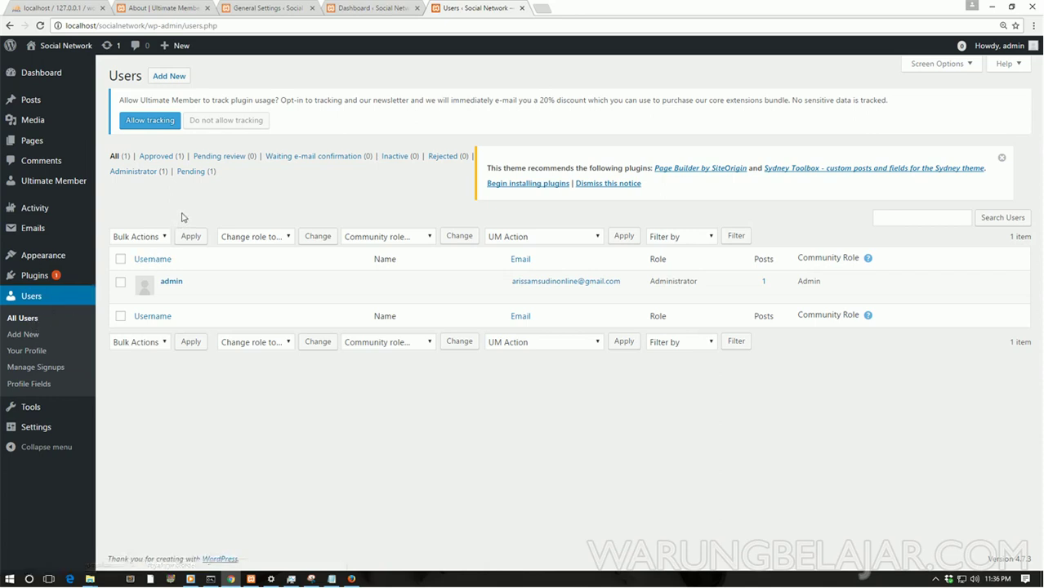
left_click(192, 171)
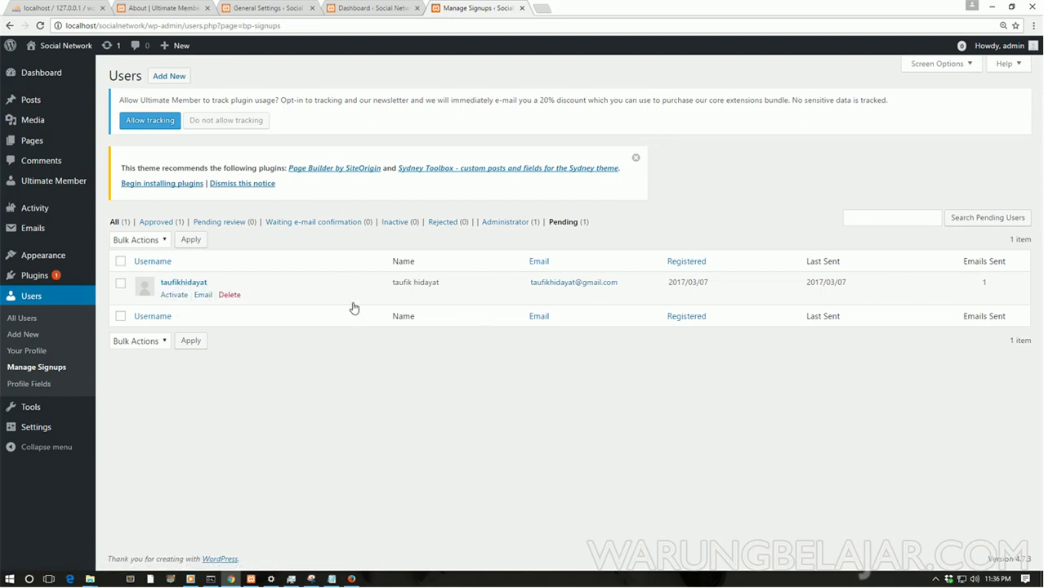
left_click_drag(672, 284, 757, 275)
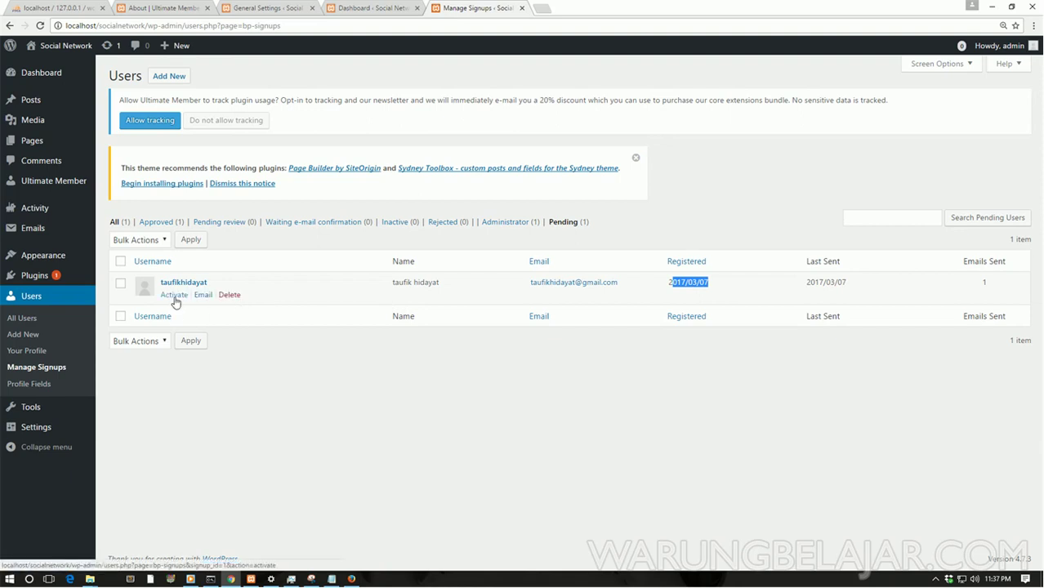
Step: Select the pending signup, apply the Activate bulk action, and confirm it
left_click(120, 286)
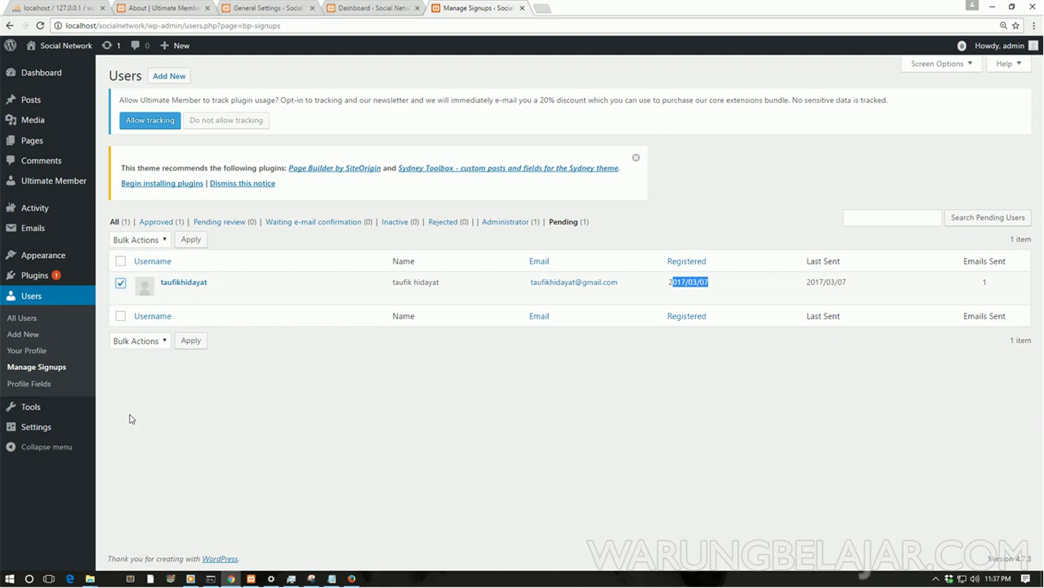
left_click(133, 341)
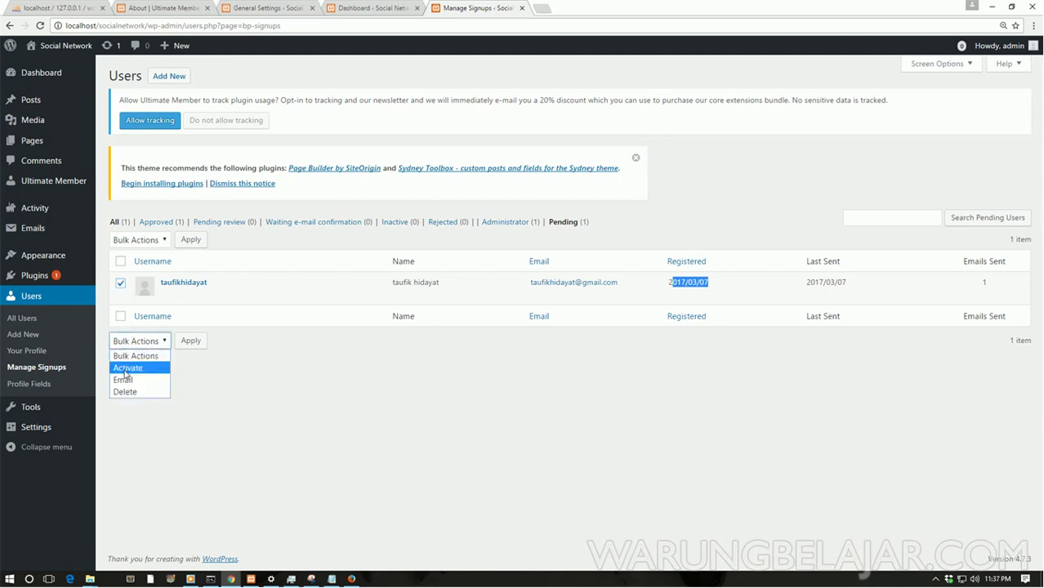
left_click(128, 368)
left_click(187, 341)
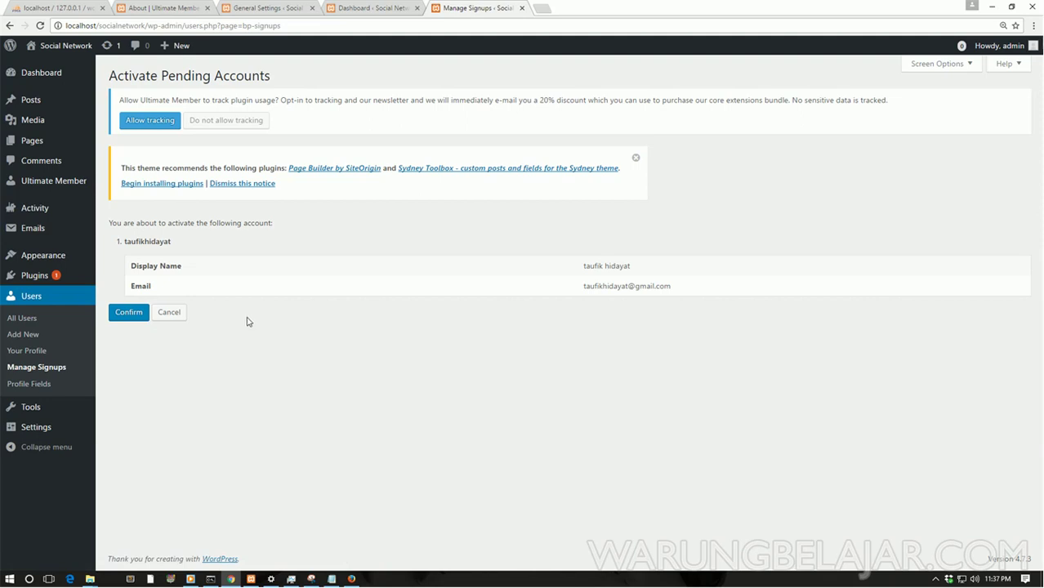
left_click(123, 314)
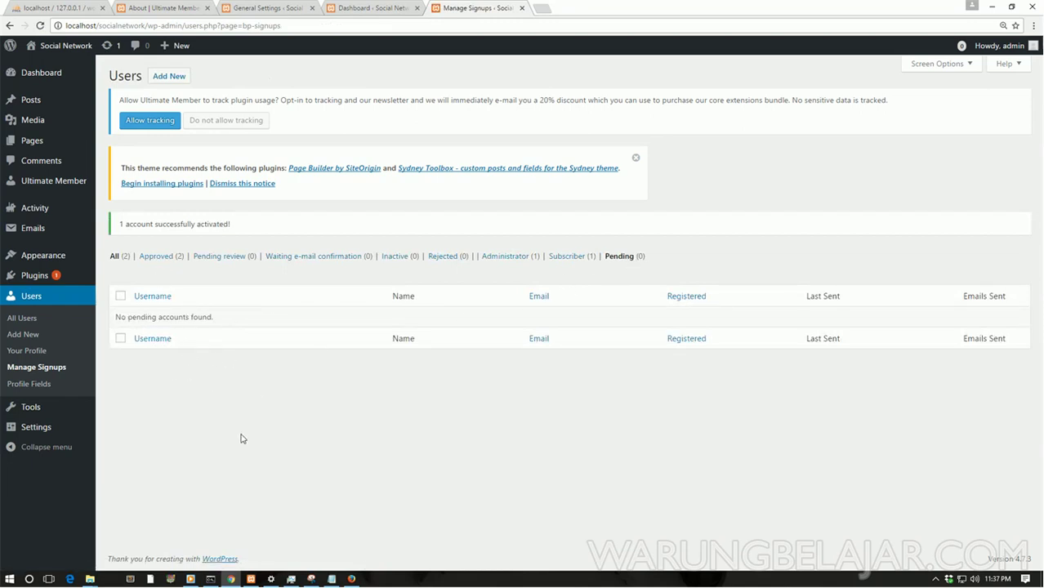
Step: Open the site's login page, then check All Users in the admin for the activated account
left_click(351, 579)
left_click(765, 90)
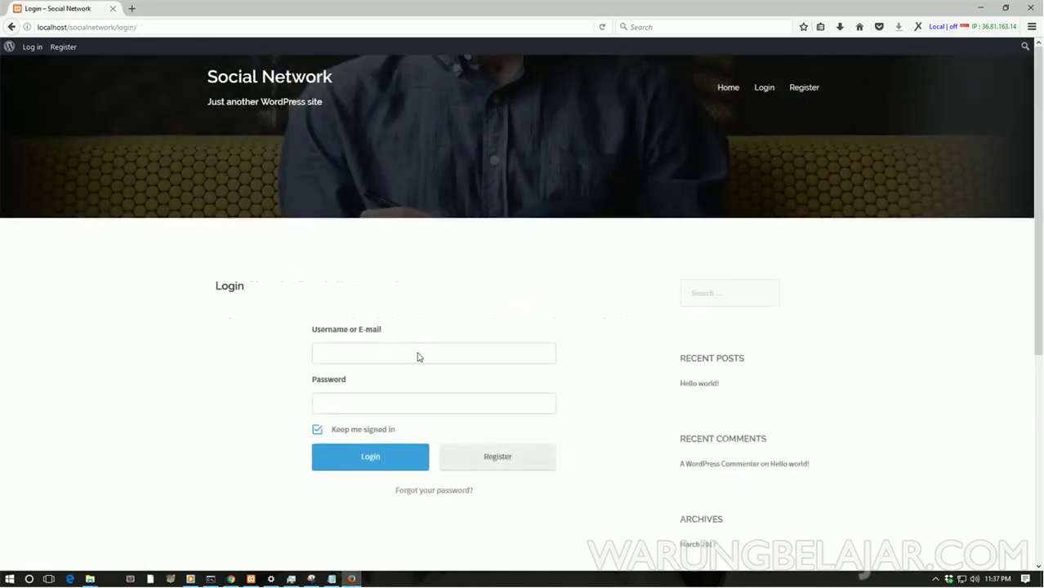
left_click(389, 355)
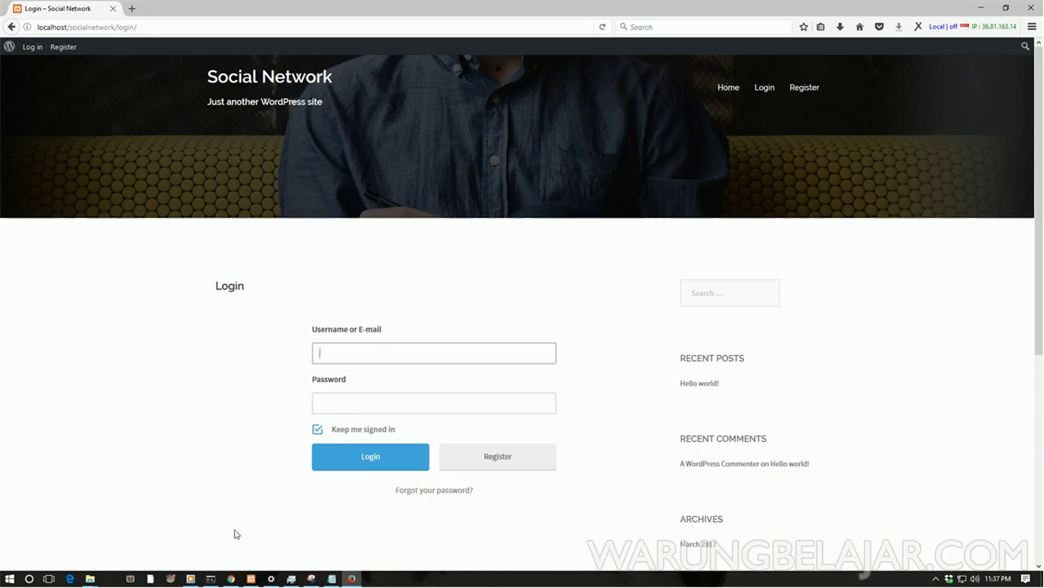
left_click(232, 580)
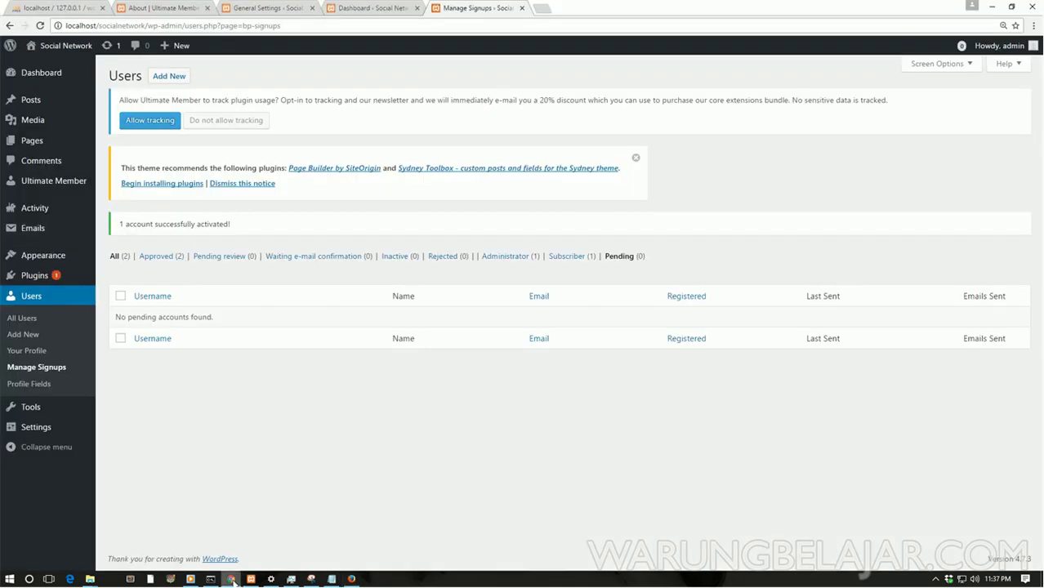
left_click(124, 257)
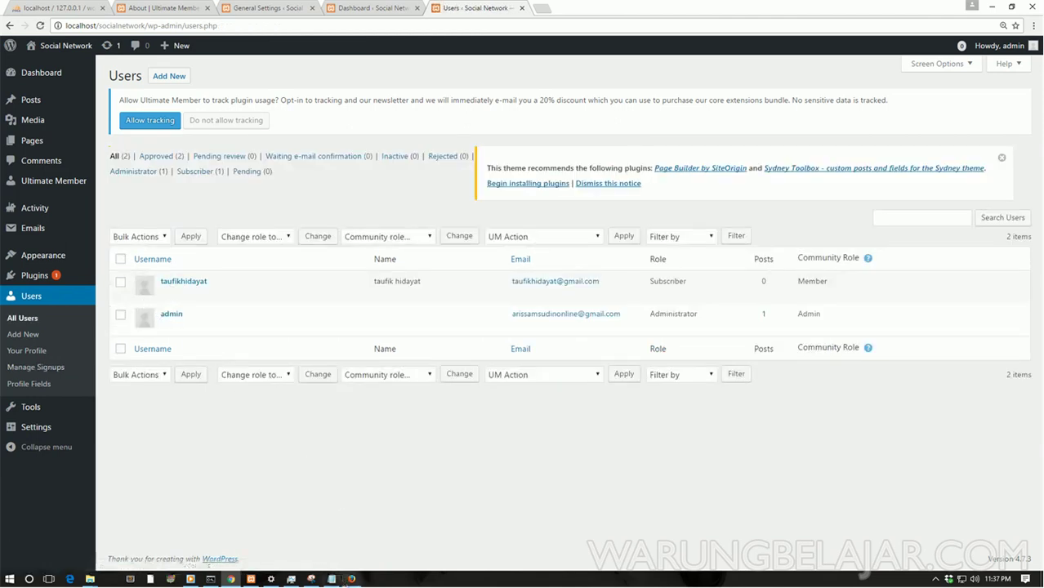
Step: Log in on the site with the new user's username and password, reaching their profile
left_click(351, 579)
left_click(319, 353)
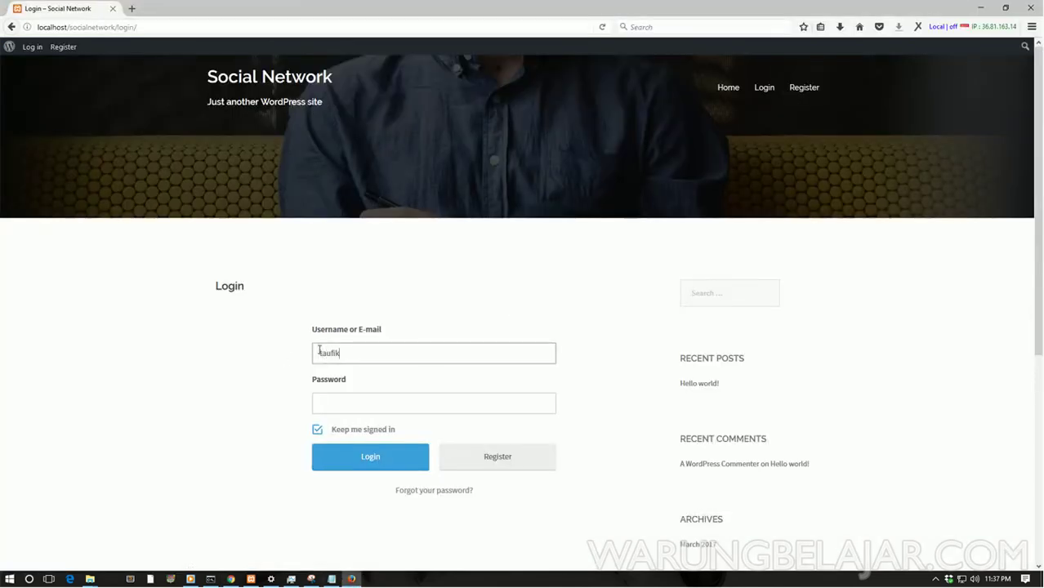
left_click(376, 412)
type("admin123")
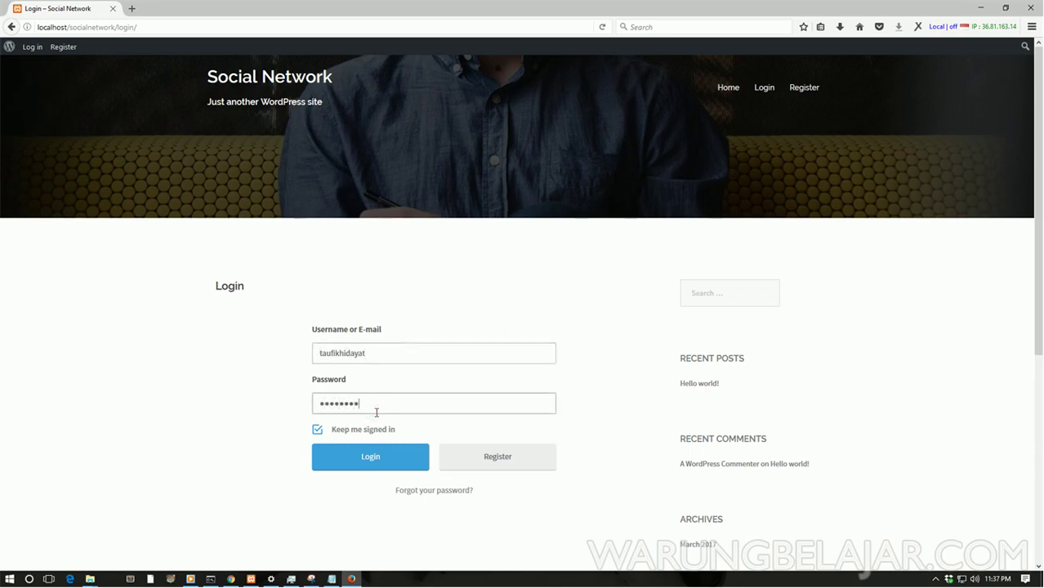
left_click(354, 467)
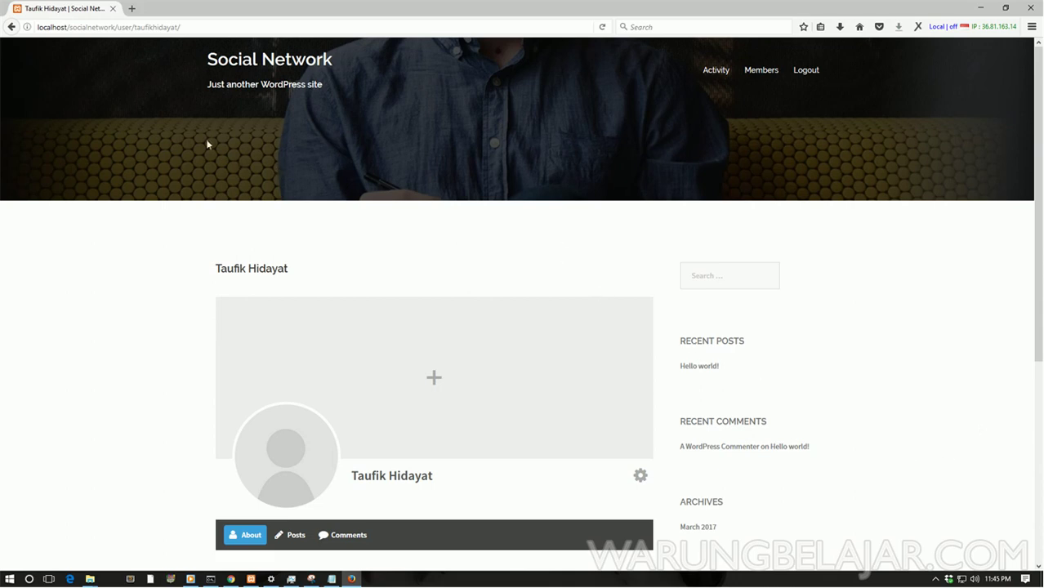
double_click(133, 27)
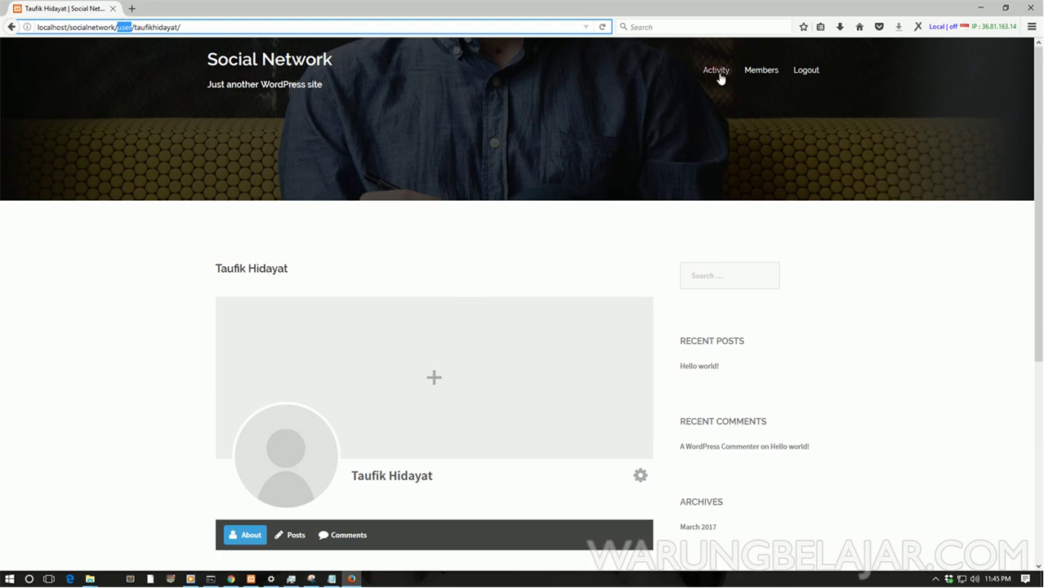
left_click(231, 580)
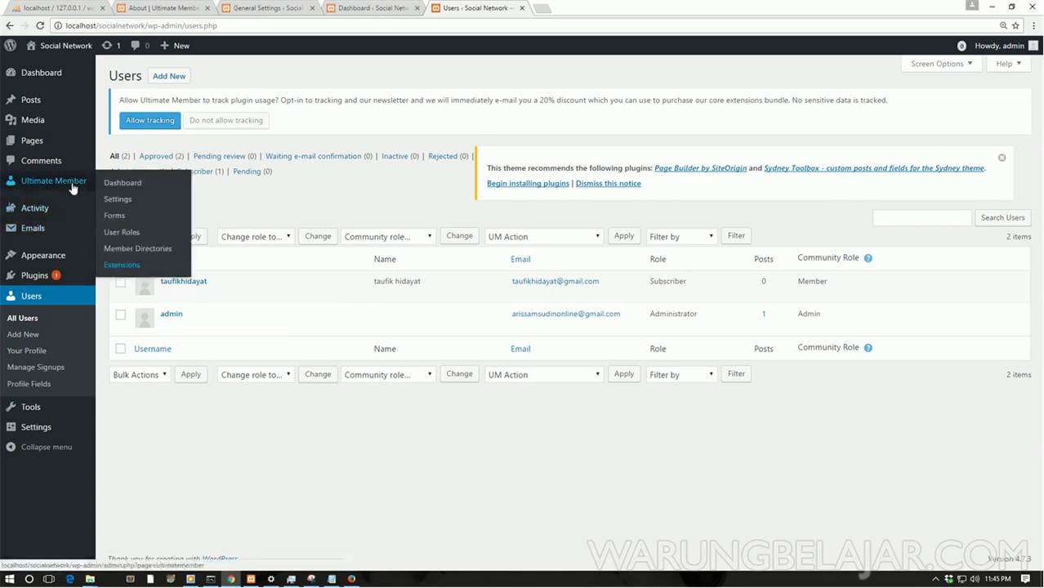
Step: Edit the Default Login form and set Redirection after Login to Redirect to URL
left_click(123, 218)
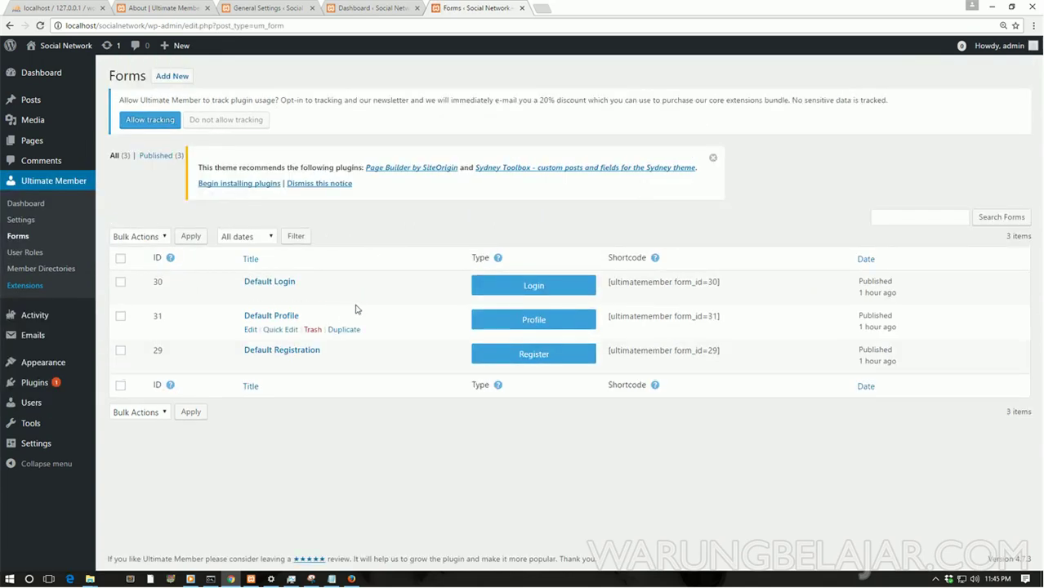
left_click(250, 297)
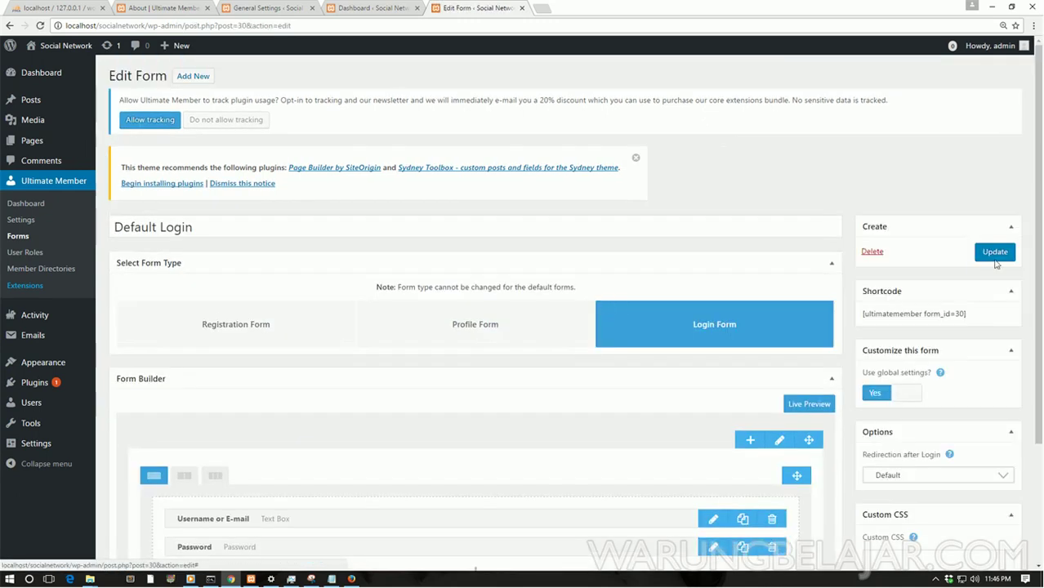
scroll(946, 353, "down", 2)
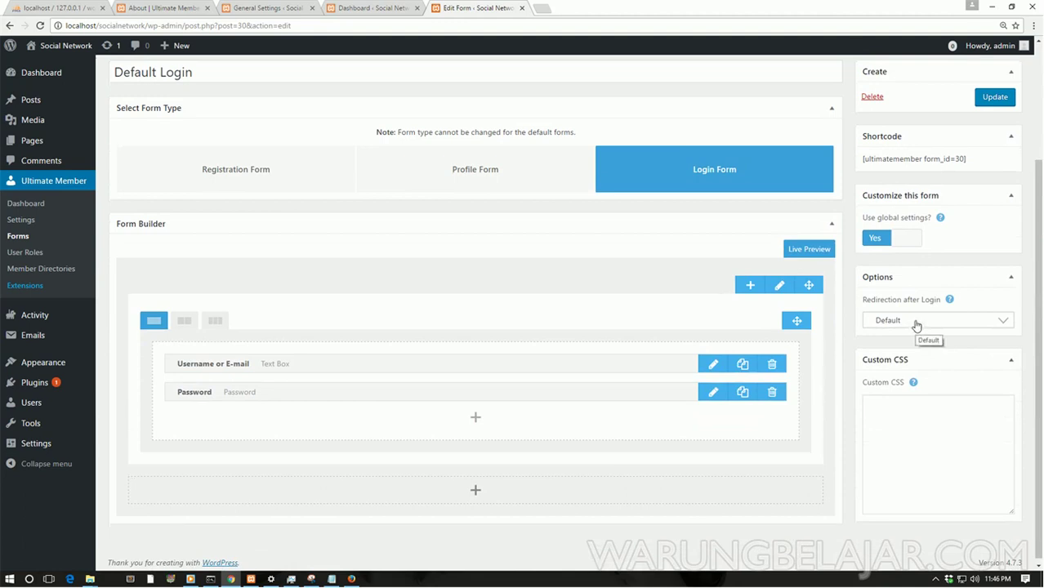
left_click(916, 325)
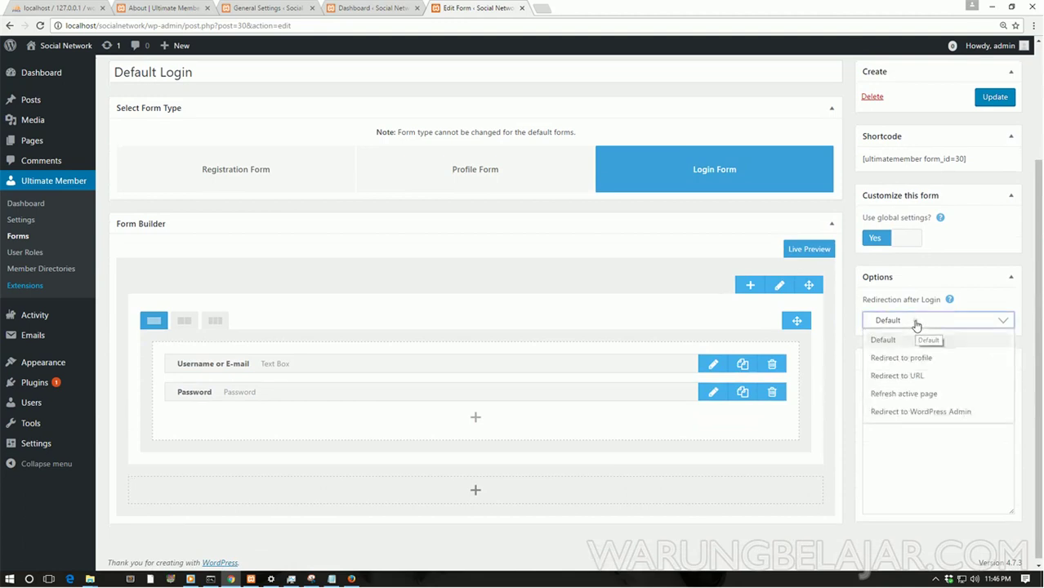
left_click(902, 377)
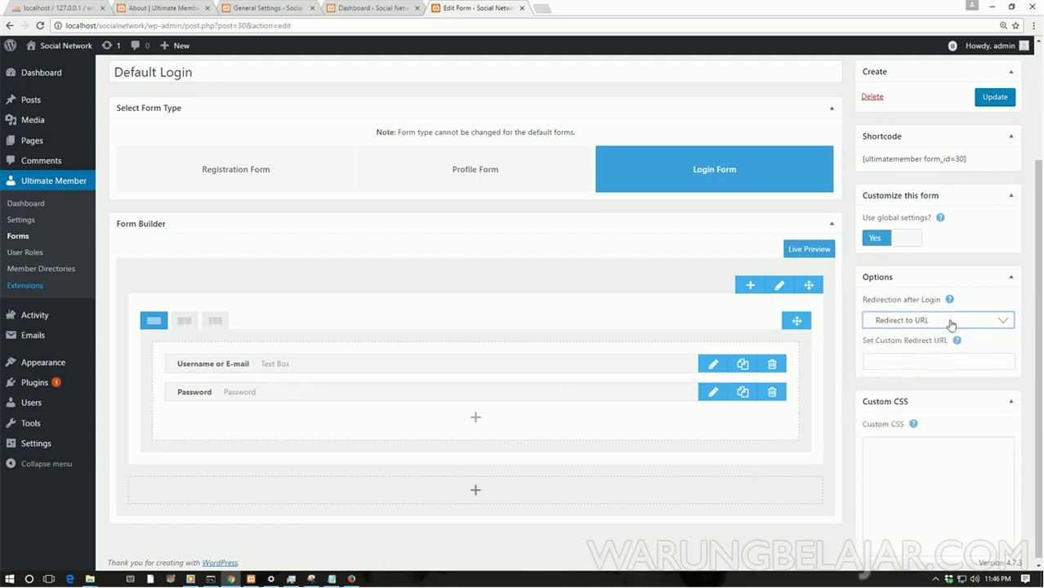
left_click(906, 365)
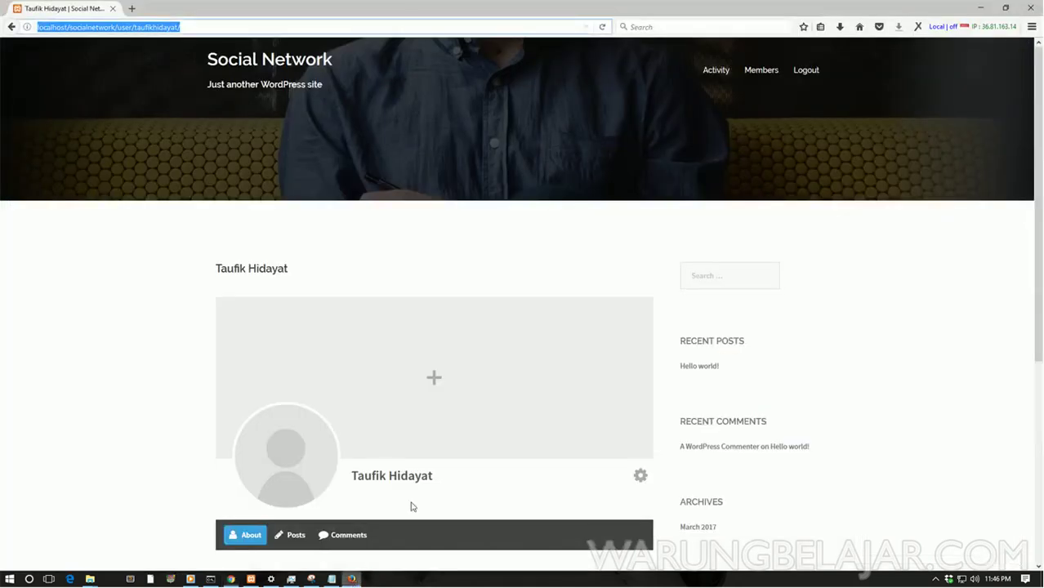
Step: Paste the copied Activity page URL as the custom redirect and update the form
left_click(352, 579)
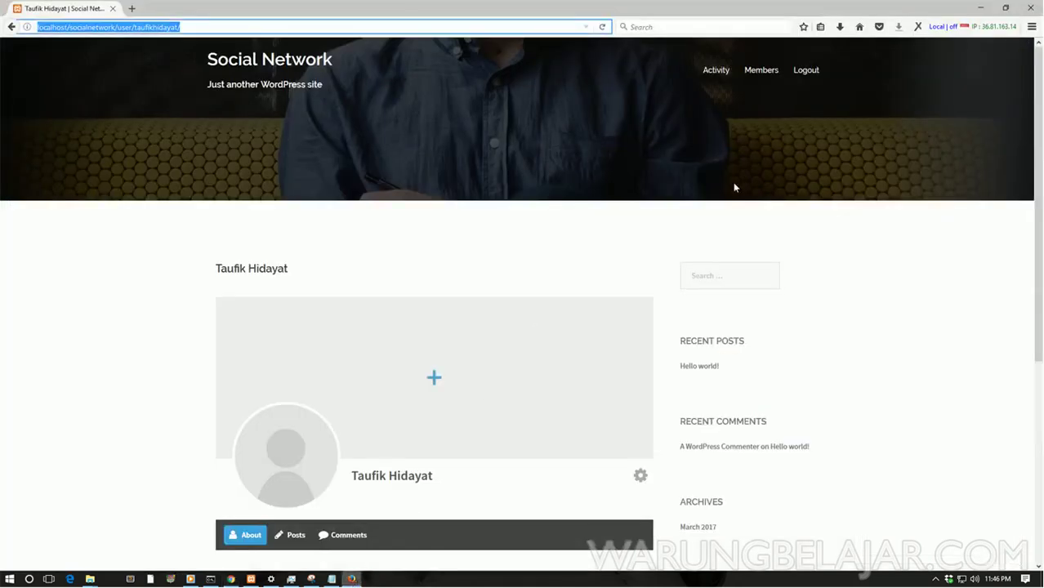
right_click(724, 72)
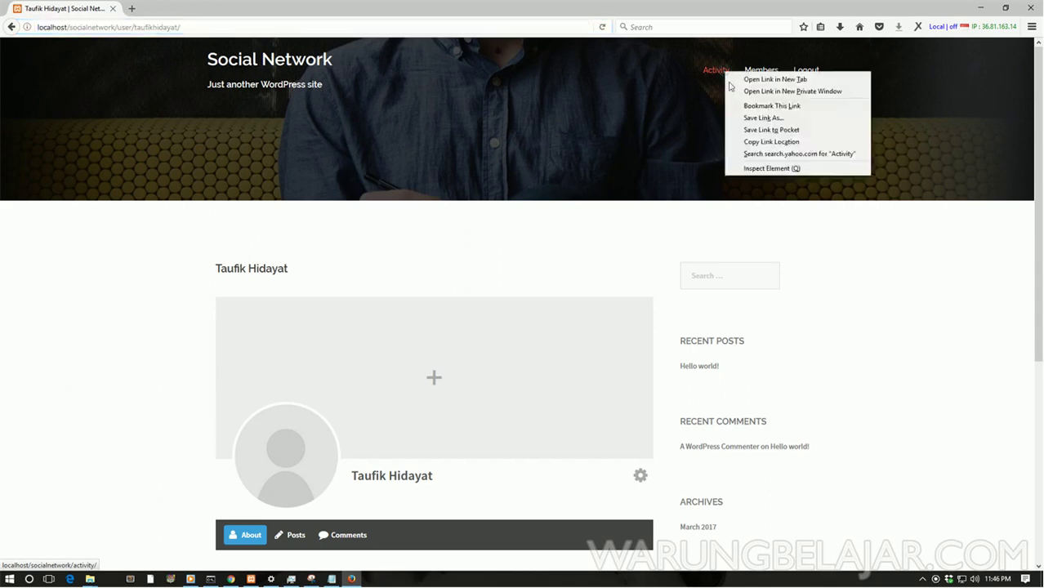
left_click(749, 143)
left_click(231, 579)
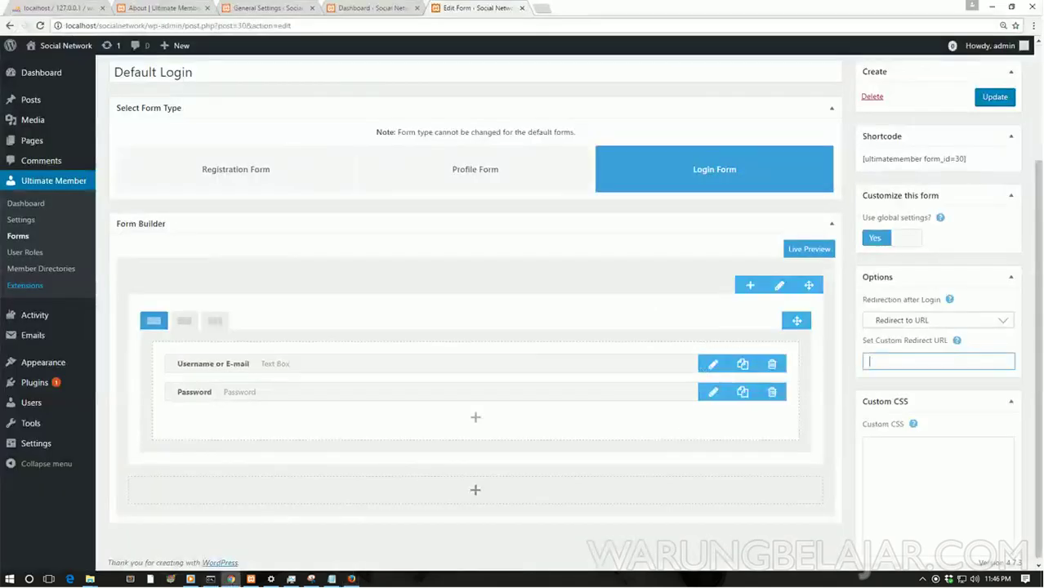
right_click(899, 360)
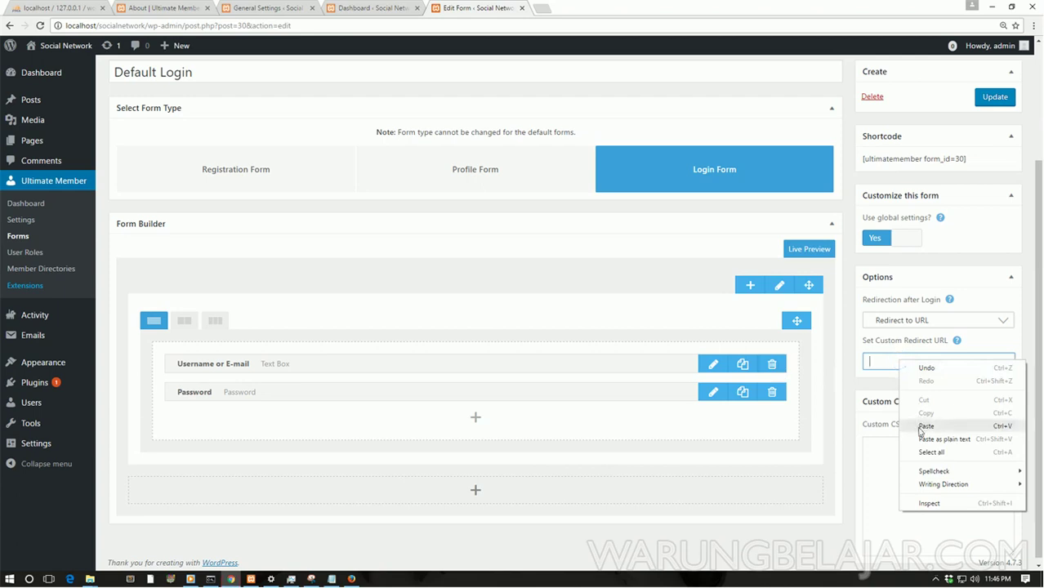
left_click(918, 424)
scroll(879, 419, "up", 2)
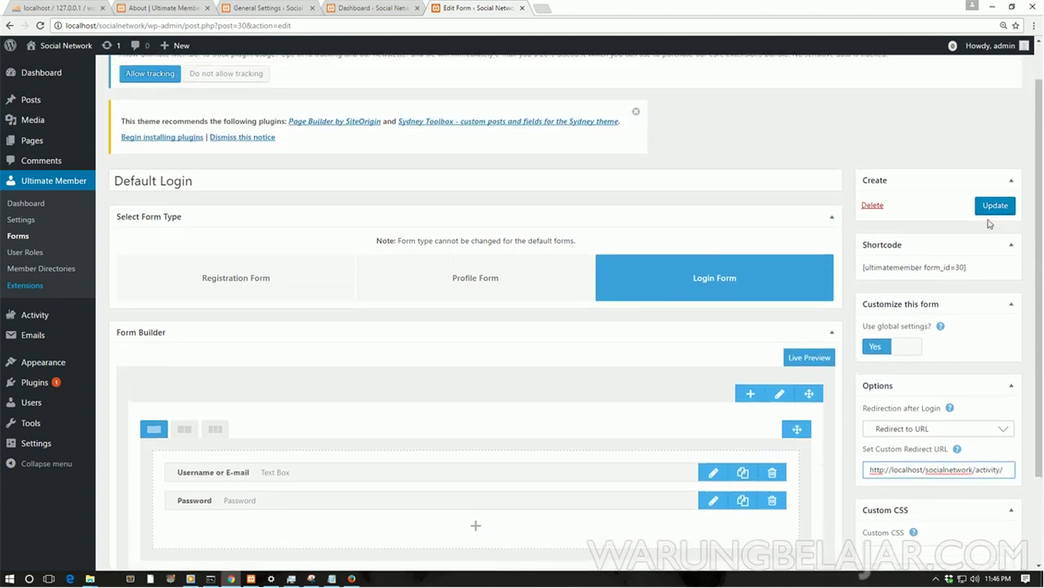
left_click(994, 207)
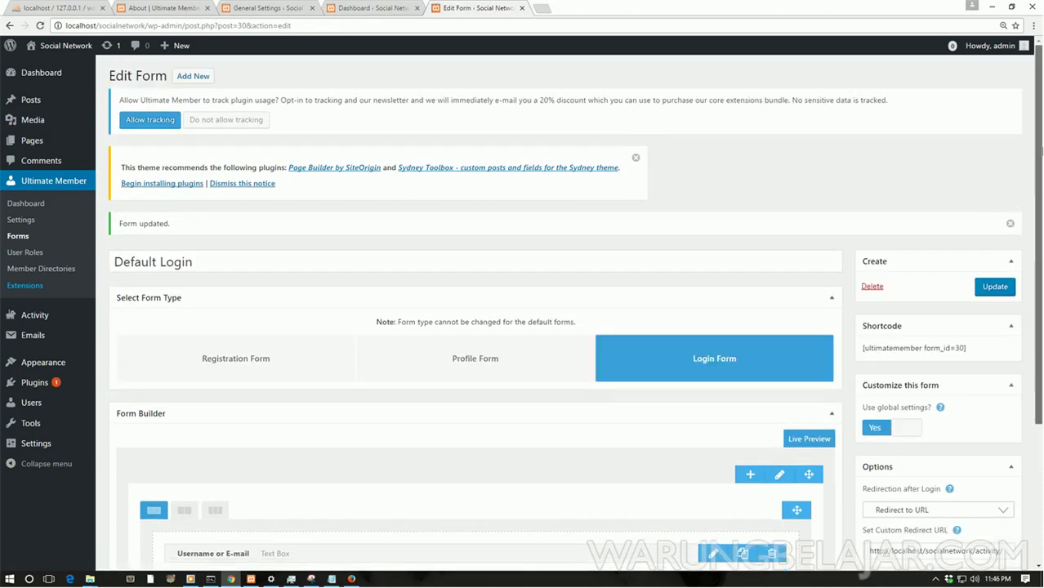
Step: Log the member out of the front-end site and go to its login page
scroll(637, 397, "down", 1)
left_click(351, 579)
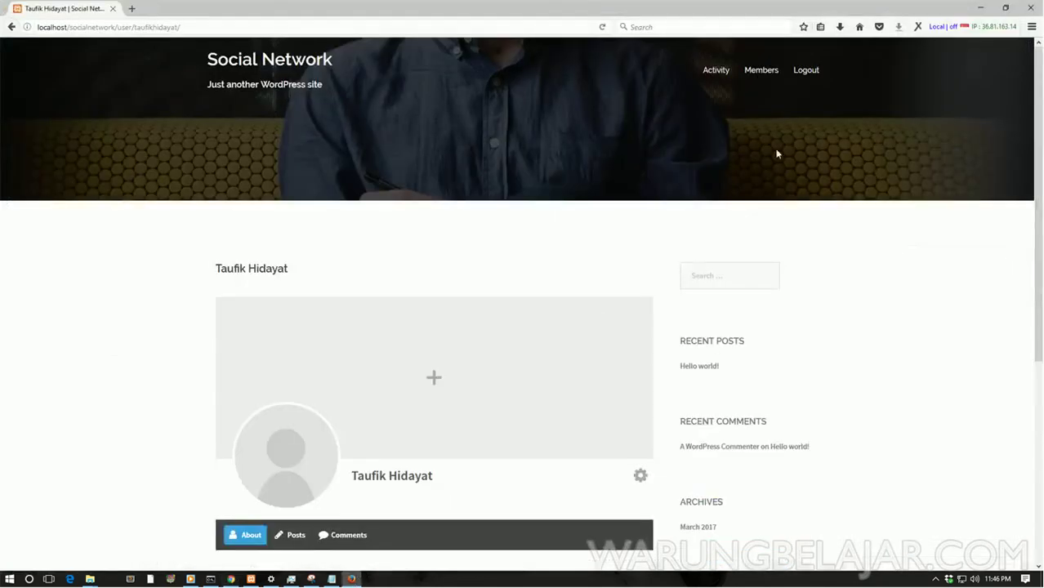
left_click(813, 74)
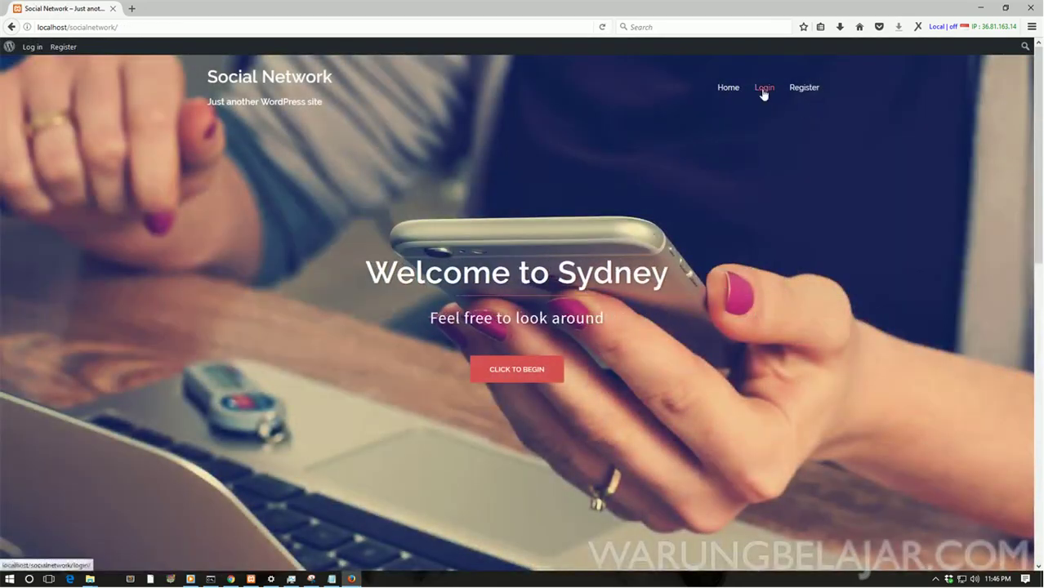
left_click(763, 93)
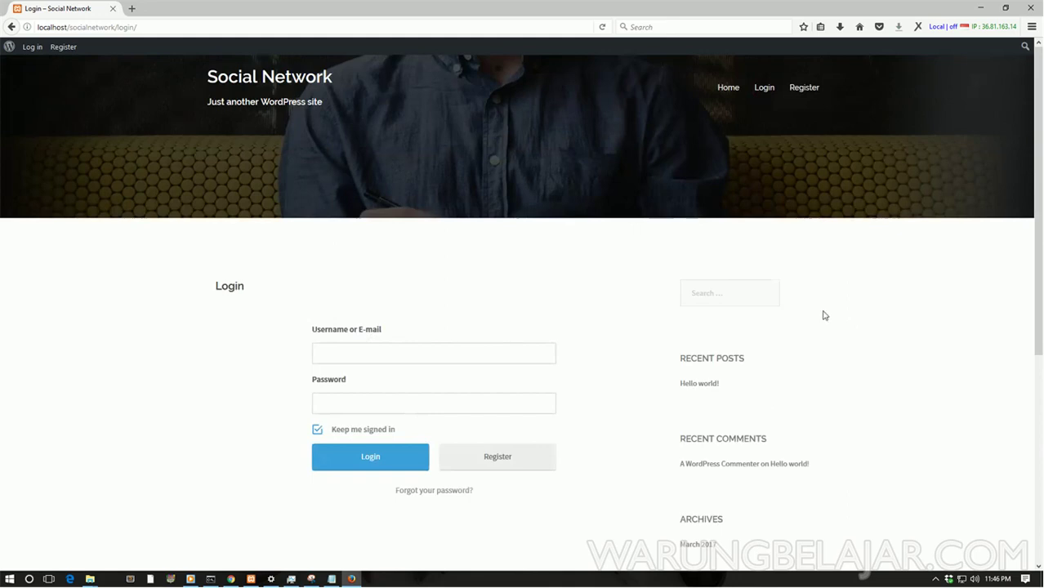
scroll(966, 357, "down", 3)
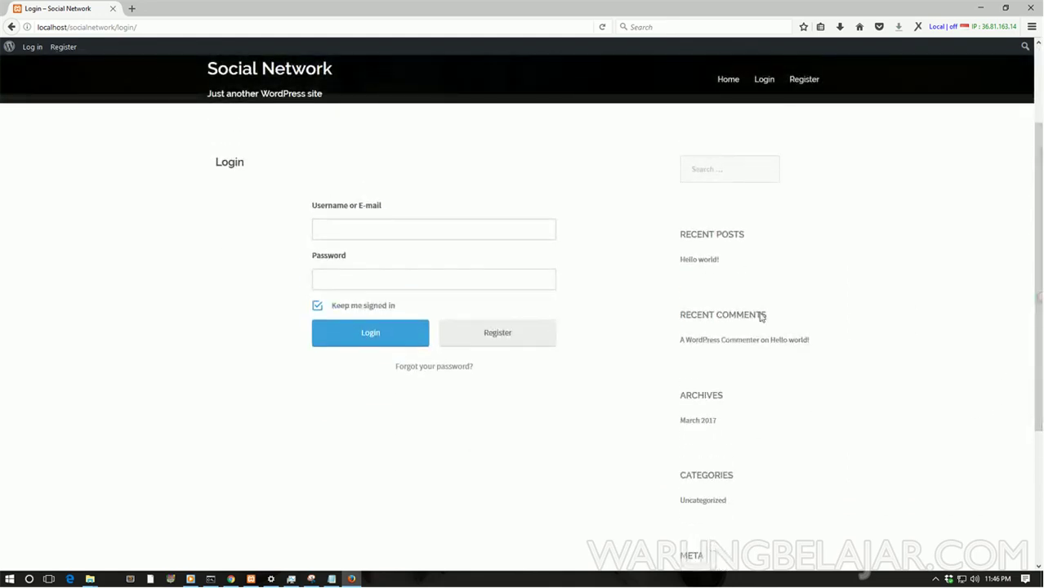
Step: Change the Login page's template to Full width and update the page
left_click(232, 579)
mouse_move(54, 145)
left_click(116, 142)
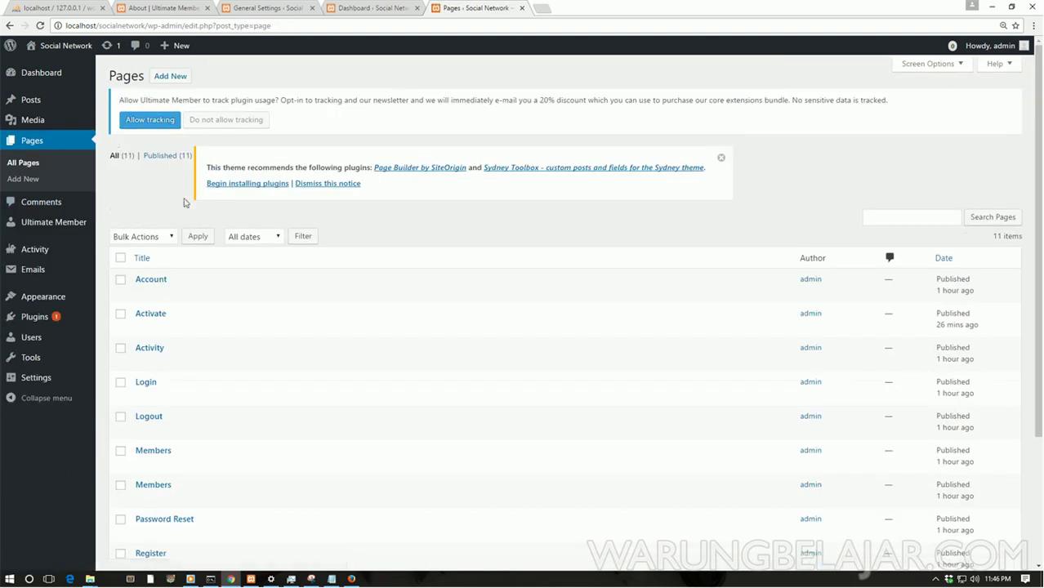
mouse_move(140, 400)
left_click(141, 396)
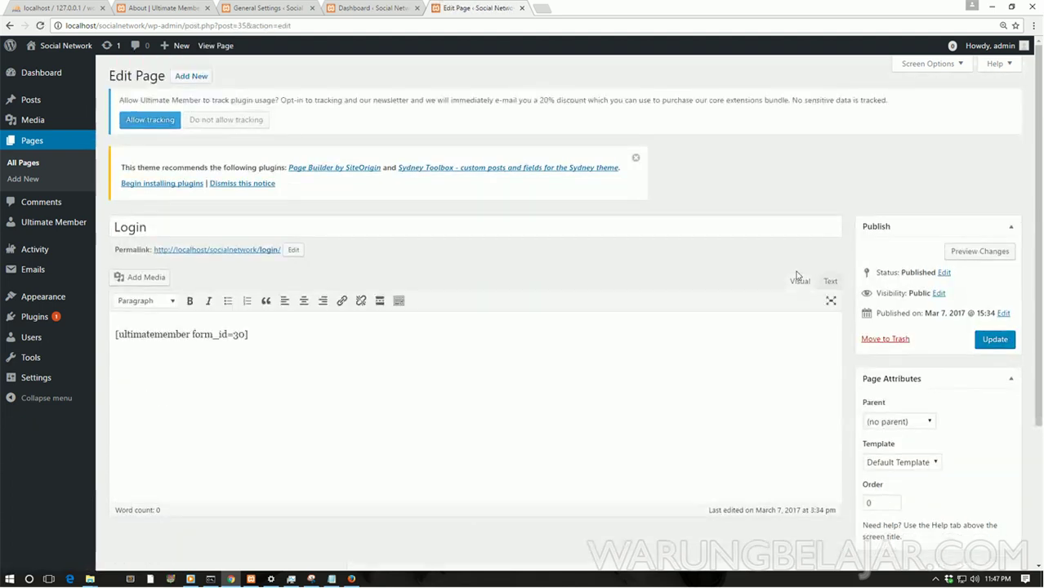
scroll(849, 274, "down", 2)
left_click(899, 343)
left_click(898, 381)
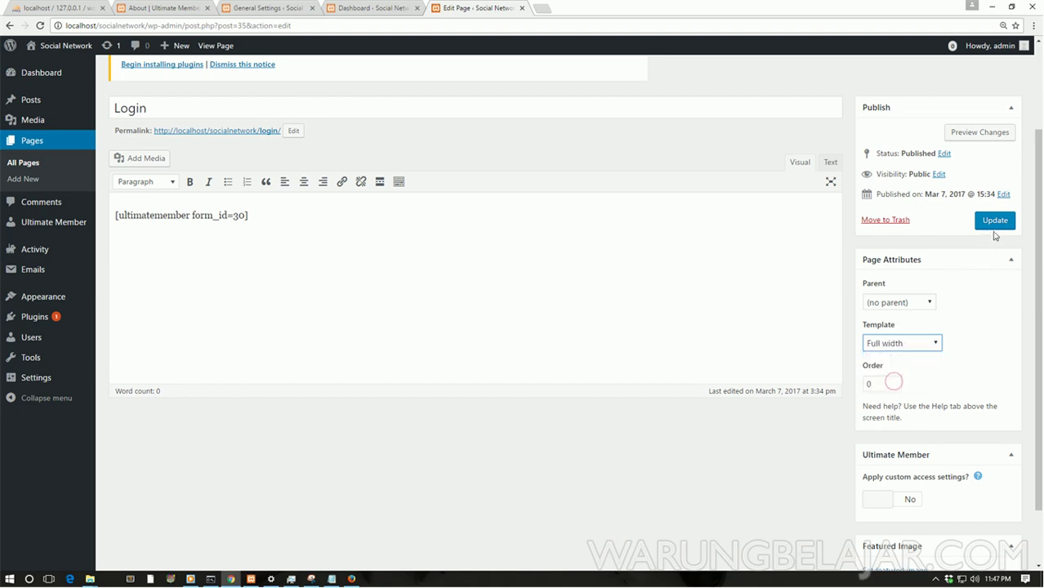
left_click(995, 220)
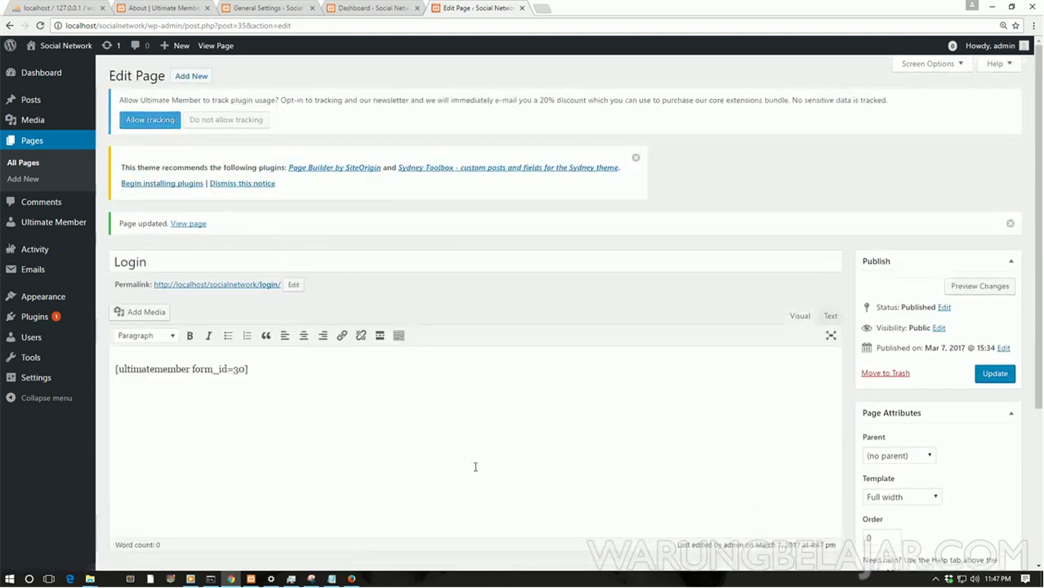
left_click(352, 579)
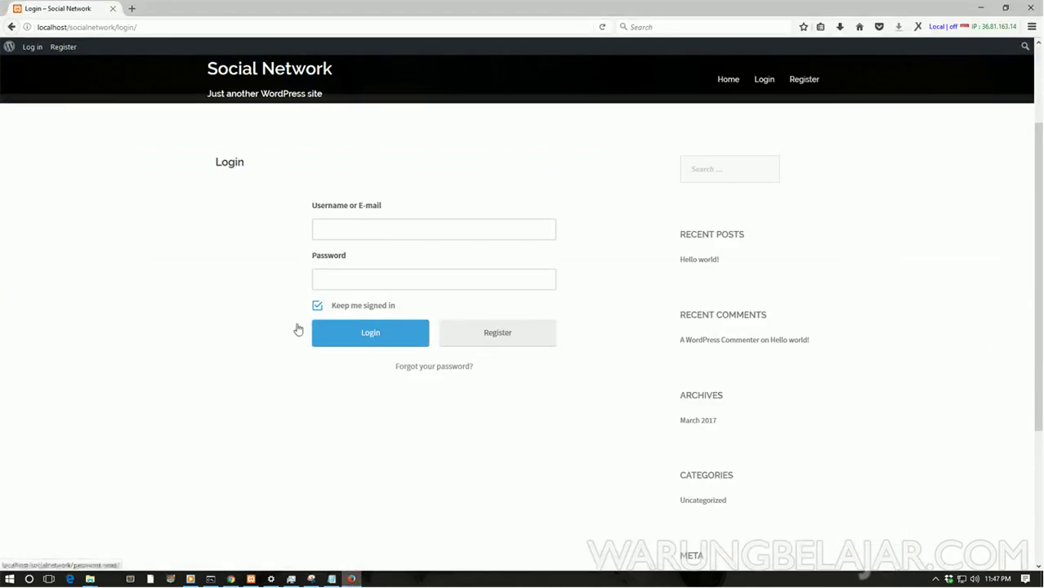
Step: Reload the login page and log in with the new member's username and password
left_click(601, 28)
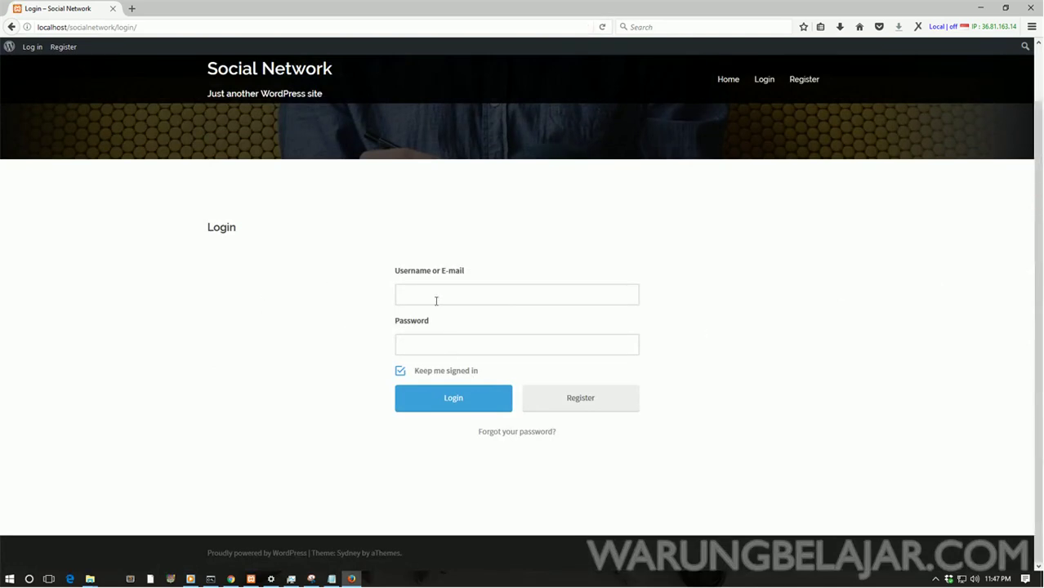
left_click(467, 302)
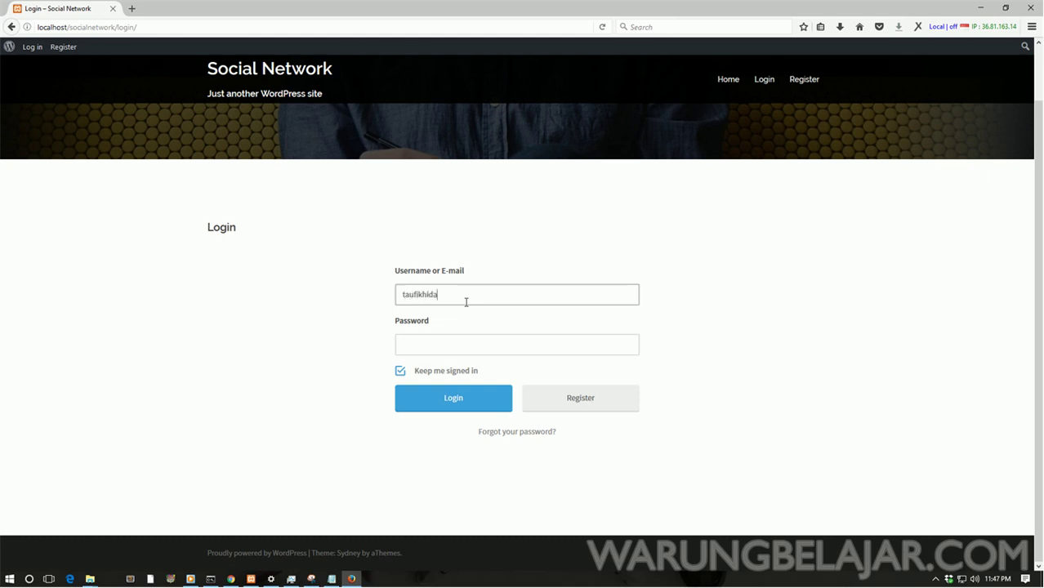
key("Tab")
type("******")
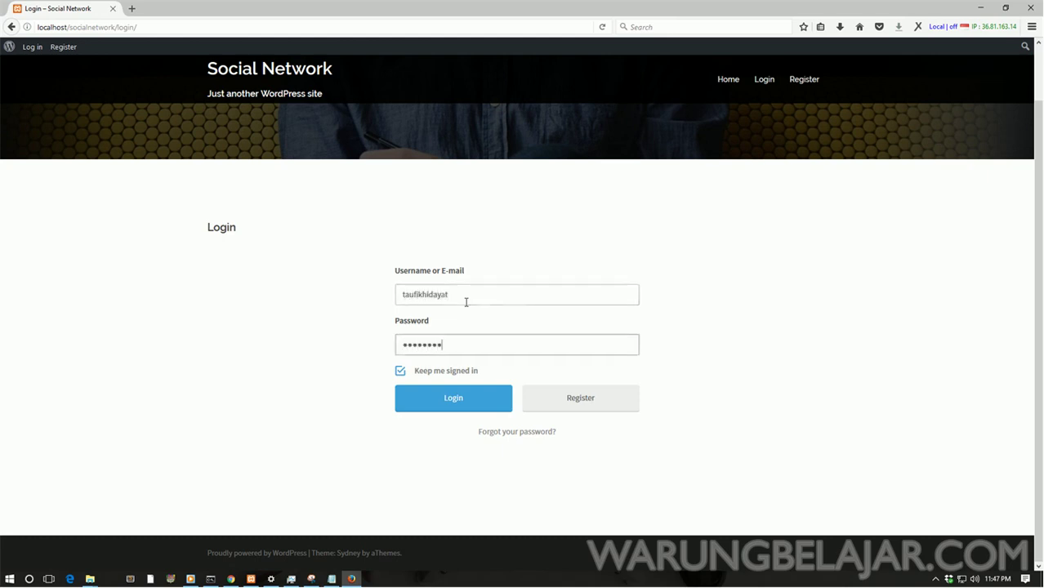
left_click(459, 400)
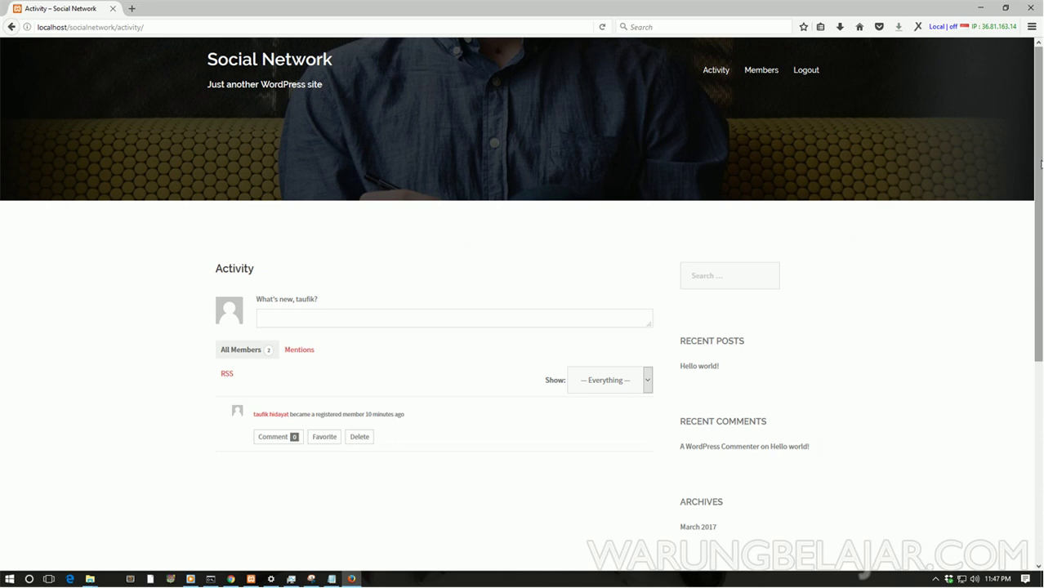
scroll(1039, 179, "down", 1)
scroll(1039, 171, "up", 1)
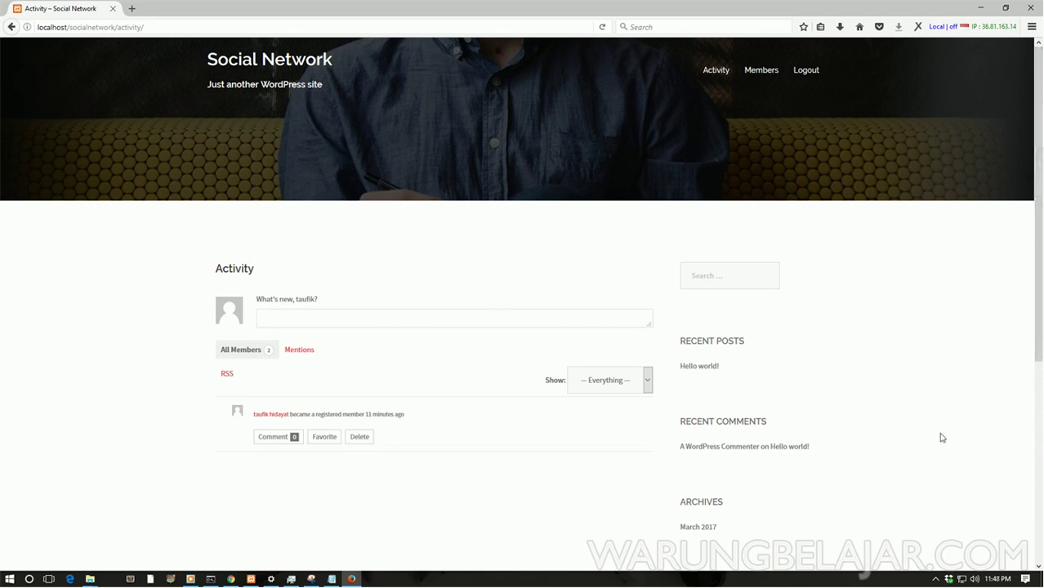
left_click(934, 577)
left_click(914, 559)
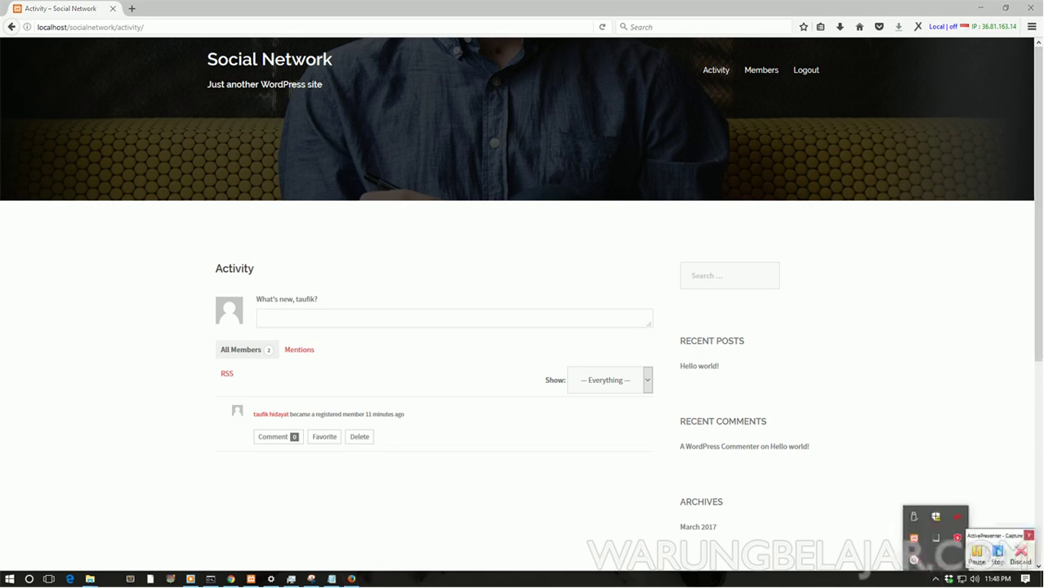